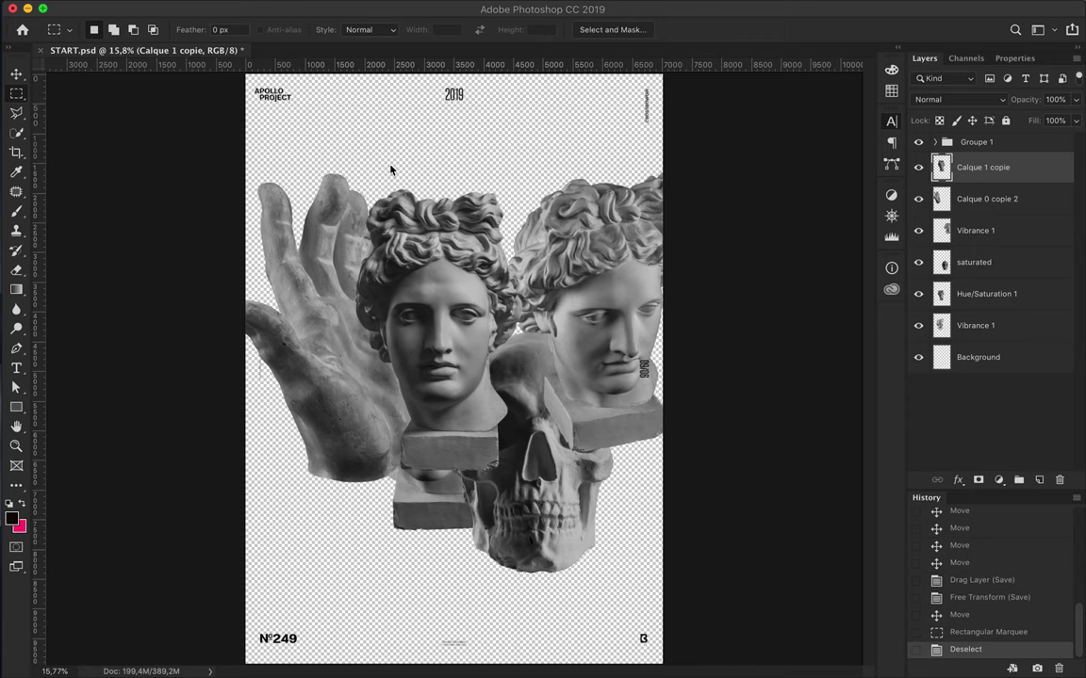
Step: Marquee-select a tall rectangle over the upper part of the central statue head in START.psd
{"action": "left_click_drag", "start_coordinate": [340, 146], "coordinate": [448, 340]}
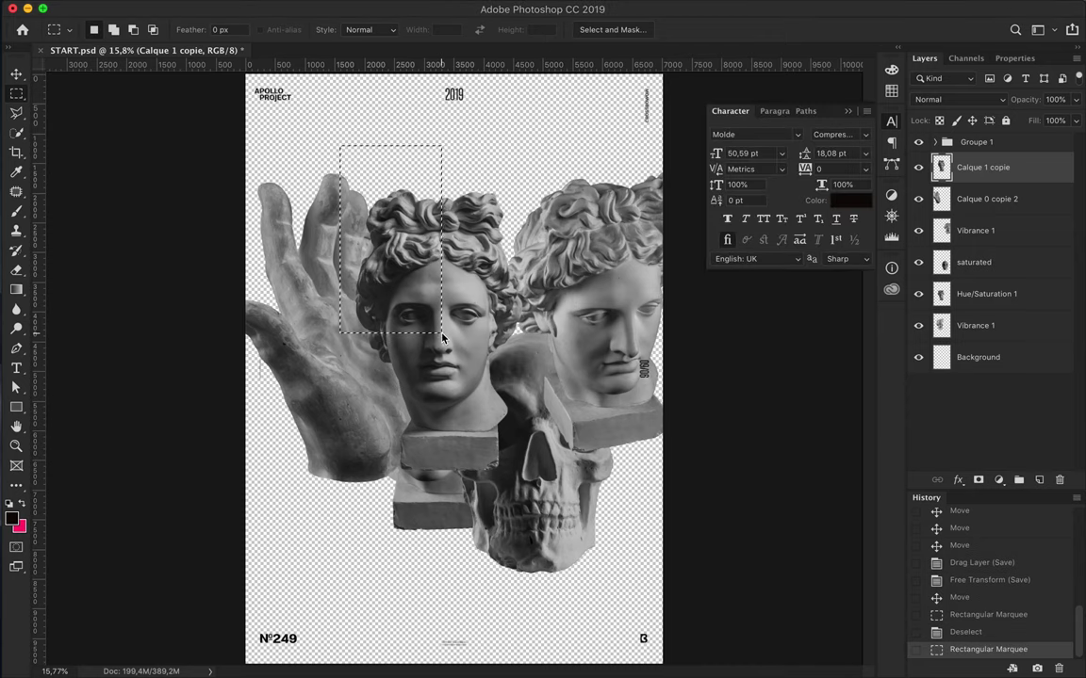
Step: Paste the central head selection as Layer 1 and move it up and left
{"action": "key", "text": "ctrl+c"}
{"action": "key", "text": "ctrl+v"}
{"action": "key", "text": "v"}
{"action": "left_click_drag", "start_coordinate": [415, 282], "coordinate": [372, 235]}
Step: Cut the eye region of the Vibrance 1 head into a new layer and place it on the hand
{"action": "left_click", "coordinate": [597, 292]}
{"action": "key", "text": "m"}
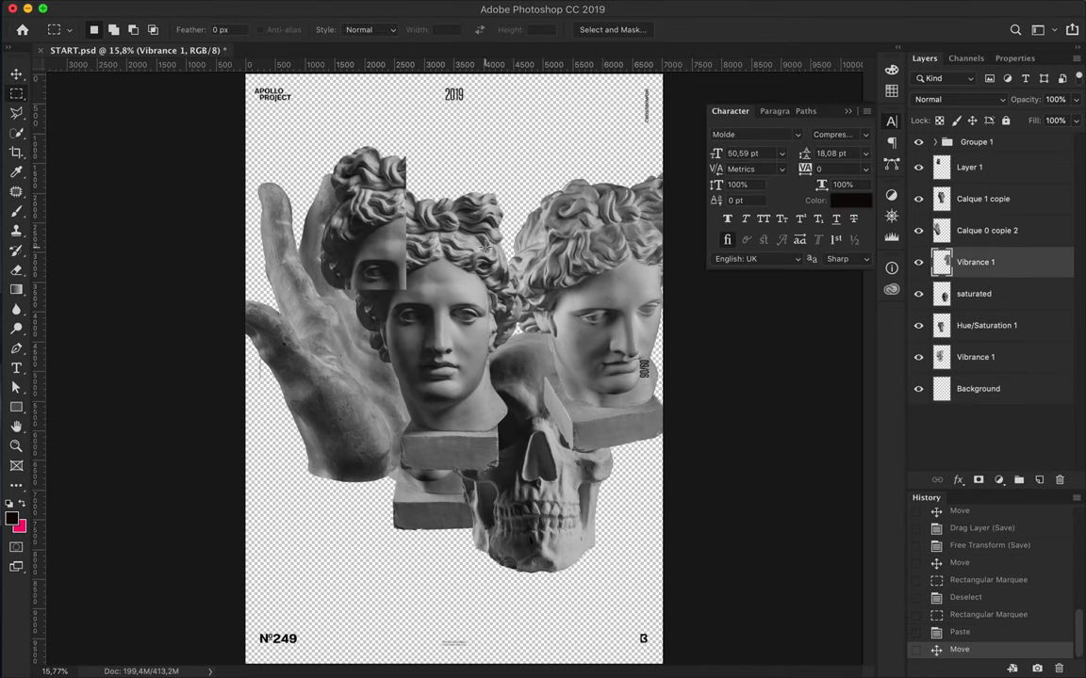
{"action": "left_click_drag", "start_coordinate": [630, 346], "coordinate": [630, 347]}
{"action": "key", "text": "ctrl+c"}
{"action": "key", "text": "ctrl+v"}
{"action": "key", "text": "v"}
{"action": "left_click_drag", "start_coordinate": [566, 282], "coordinate": [333, 345]}
{"action": "left_click_drag", "start_coordinate": [970, 262], "coordinate": [971, 184]}
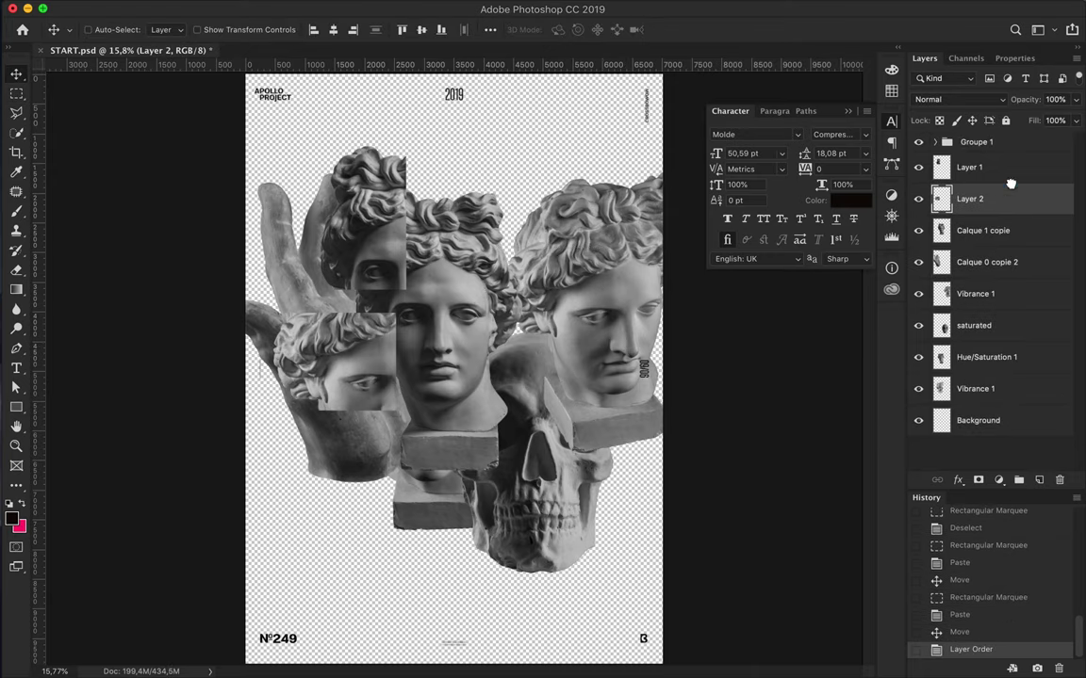
Step: Reposition the head strips and shift the skull down slightly
{"action": "left_click_drag", "start_coordinate": [398, 271], "coordinate": [440, 294]}
{"action": "mouse_move", "coordinate": [351, 361]}
{"action": "left_mouse_down"}
{"action": "mouse_move", "coordinate": [396, 370]}
{"action": "mouse_move", "coordinate": [365, 367]}
{"action": "left_mouse_up"}
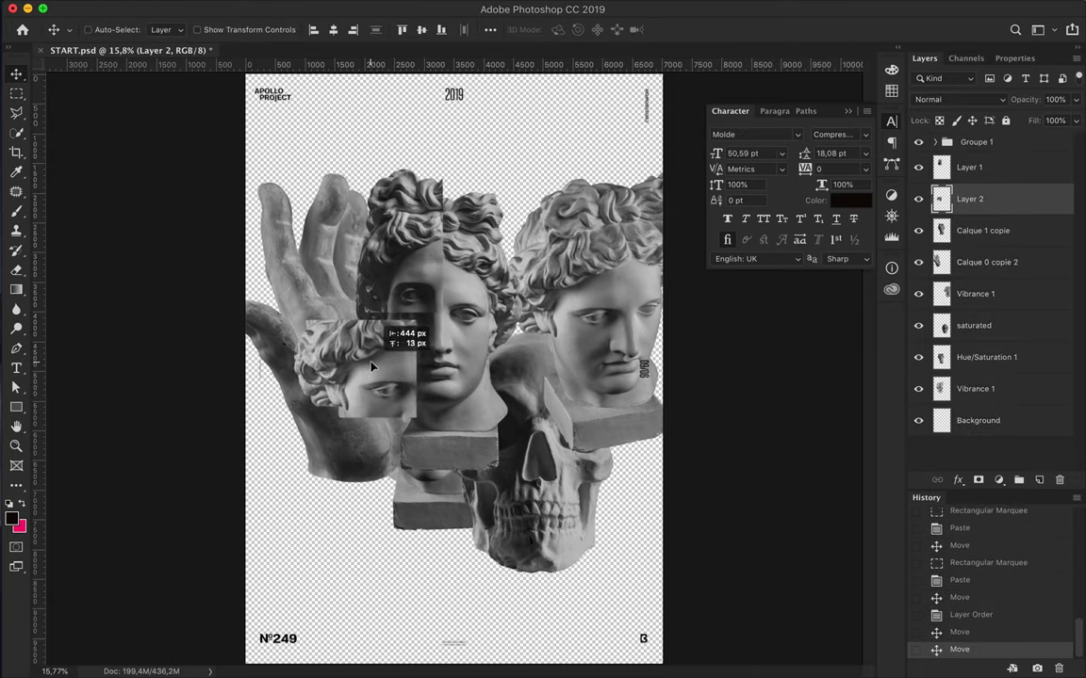
{"action": "left_click", "coordinate": [533, 462], "text": "ctrl"}
{"action": "left_click_drag", "start_coordinate": [534, 463], "coordinate": [547, 504]}
Step: Paste a piece of the skull as a new layer, move it up-left, and raise it
{"action": "key", "text": "m"}
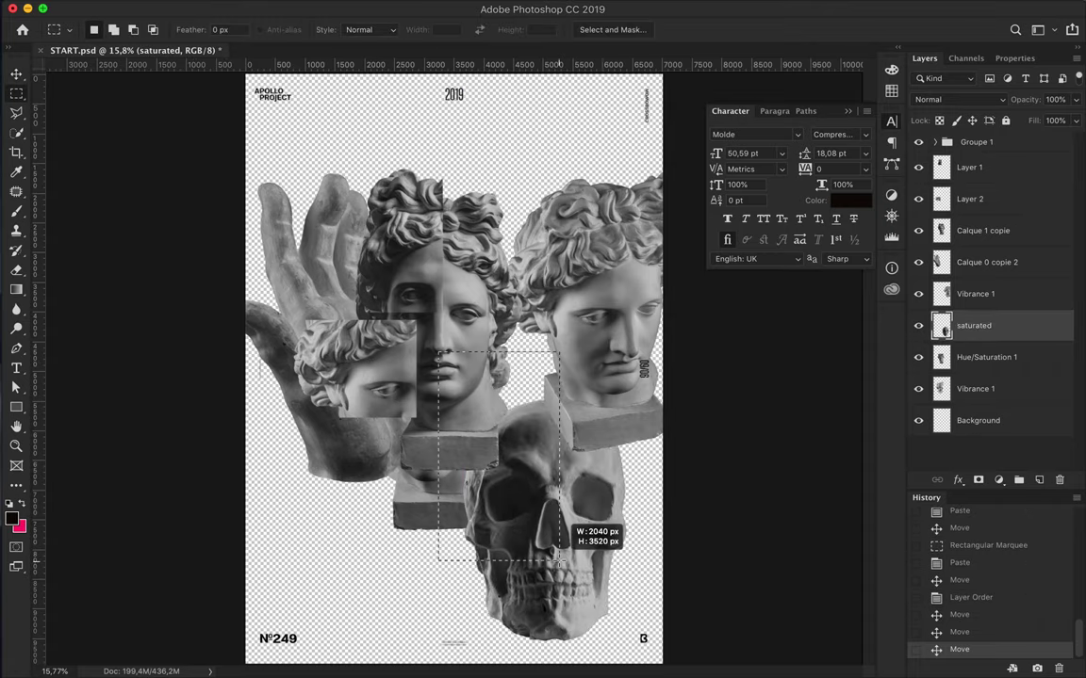
{"action": "key", "text": "ctrl+c"}
{"action": "key", "text": "ctrl+v"}
{"action": "key", "text": "v"}
{"action": "mouse_move", "coordinate": [584, 509]}
{"action": "left_mouse_down"}
{"action": "mouse_move", "coordinate": [464, 368]}
{"action": "mouse_move", "coordinate": [480, 366]}
{"action": "left_mouse_up"}
{"action": "key", "text": "ctrl+]"}
Step: Move the Hue/Saturation 1 head to lower left and paste a face strip into the collage
{"action": "left_click", "coordinate": [425, 528], "text": "ctrl"}
{"action": "left_click_drag", "start_coordinate": [425, 528], "coordinate": [389, 649]}
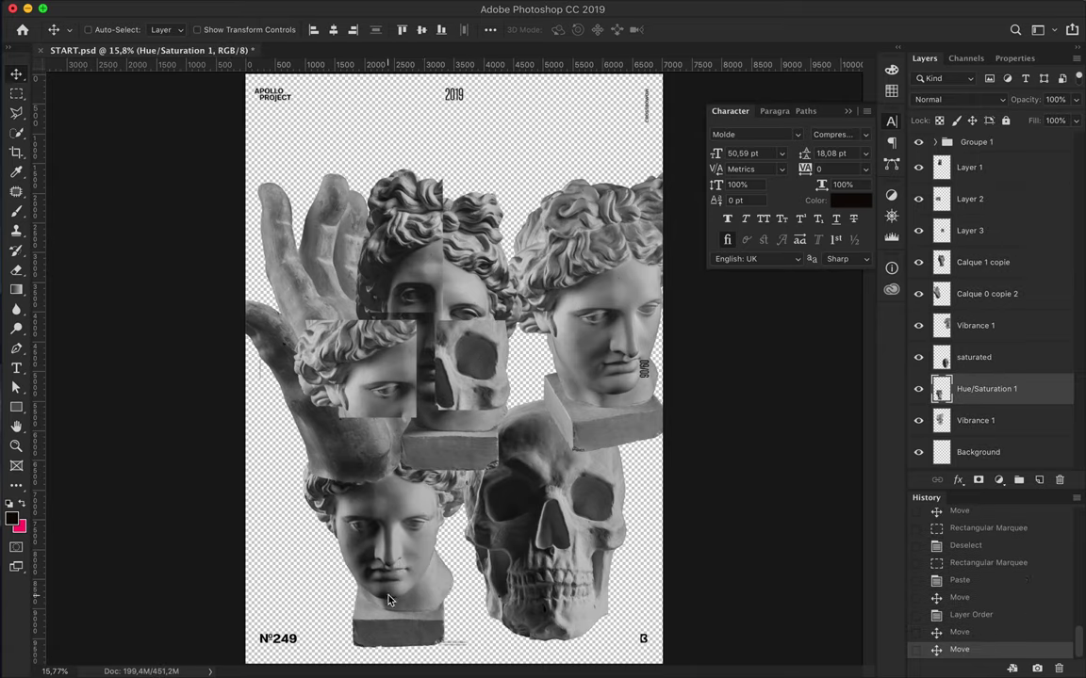
{"action": "key", "text": "m"}
{"action": "left_click_drag", "start_coordinate": [476, 560], "coordinate": [476, 559]}
{"action": "key", "text": "ctrl+c"}
{"action": "key", "text": "ctrl+v"}
{"action": "key", "text": "v"}
{"action": "left_click_drag", "start_coordinate": [429, 594], "coordinate": [424, 391]}
{"action": "left_click_drag", "start_coordinate": [970, 388], "coordinate": [1000, 243]}
{"action": "left_click_drag", "start_coordinate": [452, 388], "coordinate": [471, 397]}
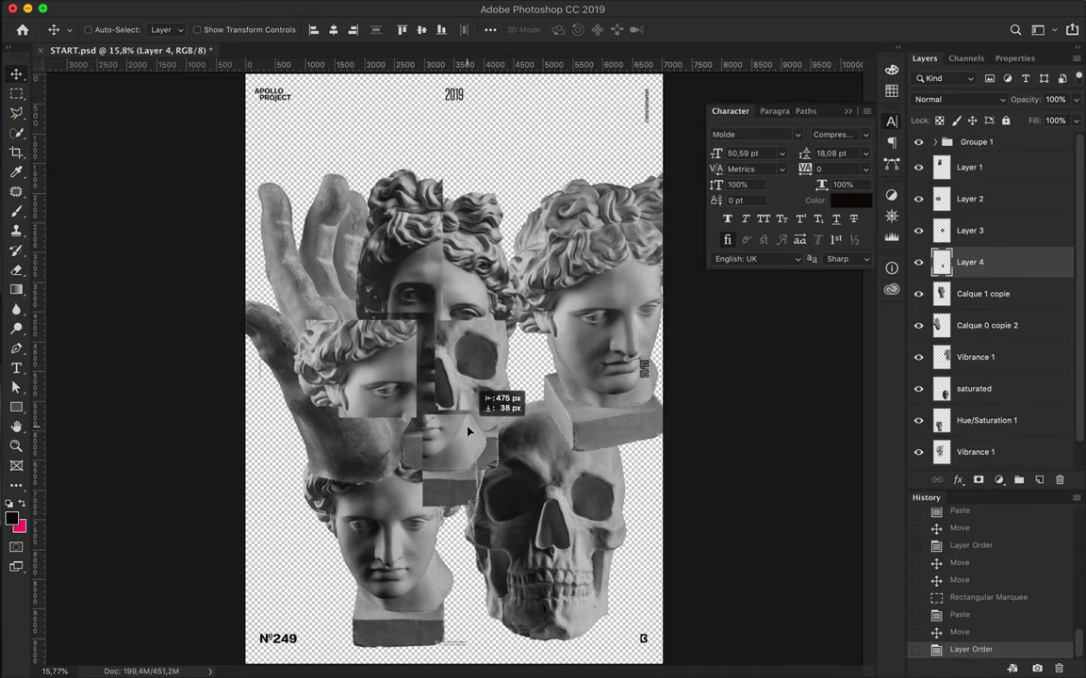
Step: Paste another Hue/Saturation 1 head strip as Layer 5 below Layer 4, hiding the originals
{"action": "left_click", "coordinate": [408, 533], "text": "ctrl"}
{"action": "key", "text": "m"}
{"action": "mouse_move", "coordinate": [389, 655]}
{"action": "left_mouse_down"}
{"action": "mouse_move", "coordinate": [377, 611]}
{"action": "mouse_move", "coordinate": [400, 494]}
{"action": "left_mouse_up"}
{"action": "key", "text": "ctrl+c"}
{"action": "key", "text": "ctrl+v"}
{"action": "key", "text": "v"}
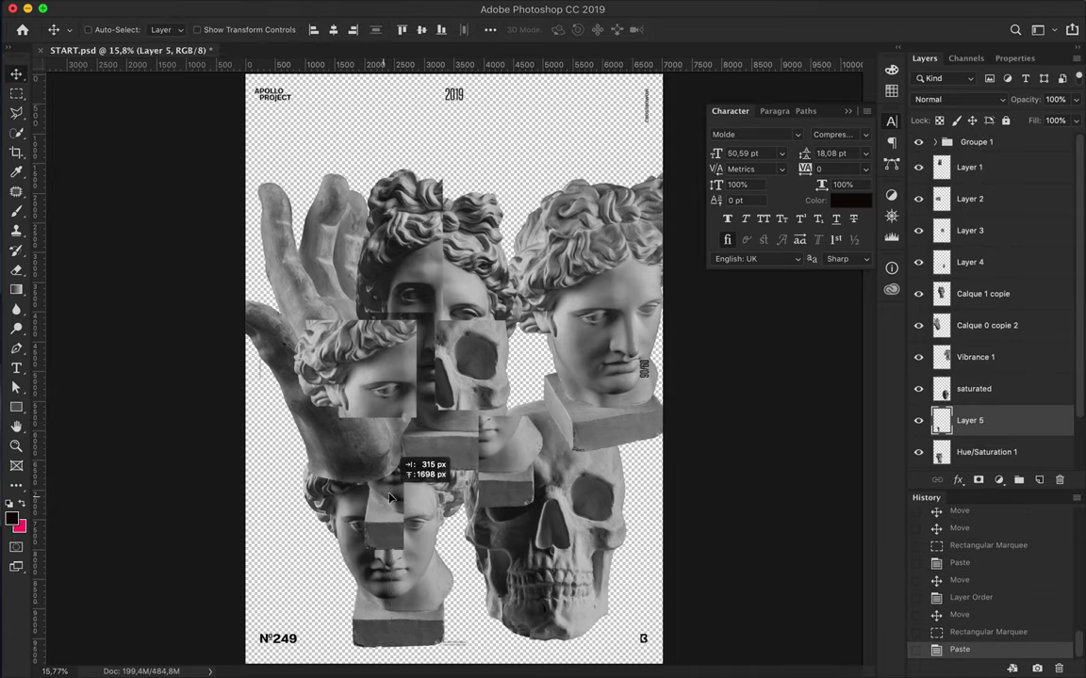
{"action": "left_click_drag", "start_coordinate": [970, 420], "coordinate": [1001, 282]}
{"action": "left_click_drag", "start_coordinate": [398, 472], "coordinate": [405, 479]}
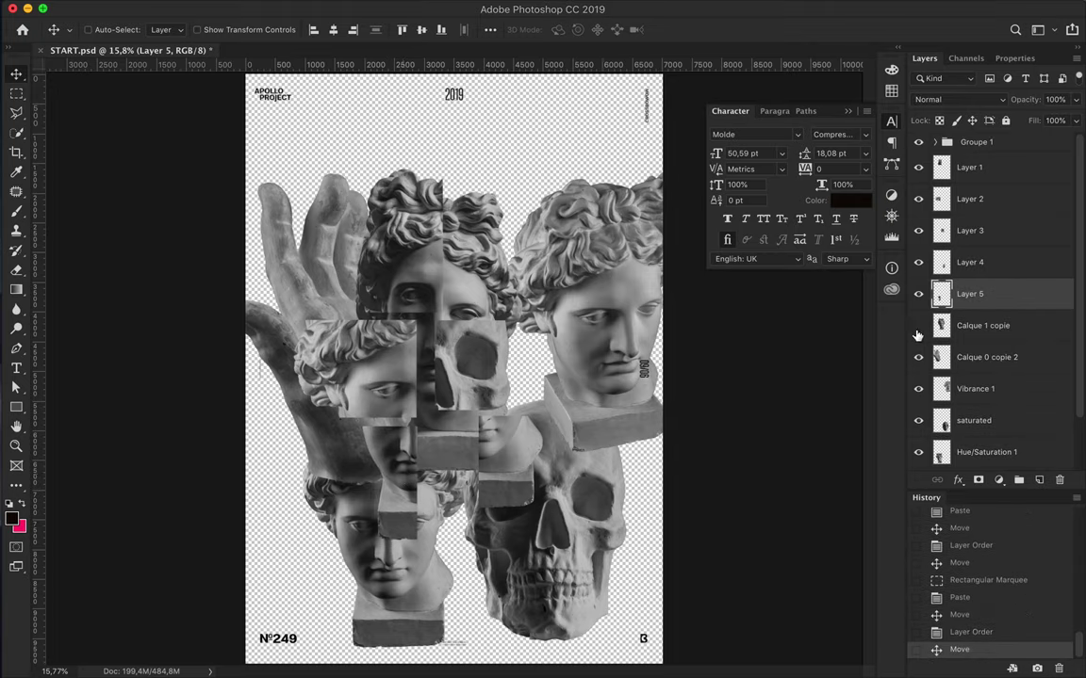
{"action": "left_click_drag", "start_coordinate": [919, 325], "coordinate": [918, 423]}
Step: Realign the middle and lower head strips under the eye strip
{"action": "left_click_drag", "start_coordinate": [400, 365], "coordinate": [414, 359]}
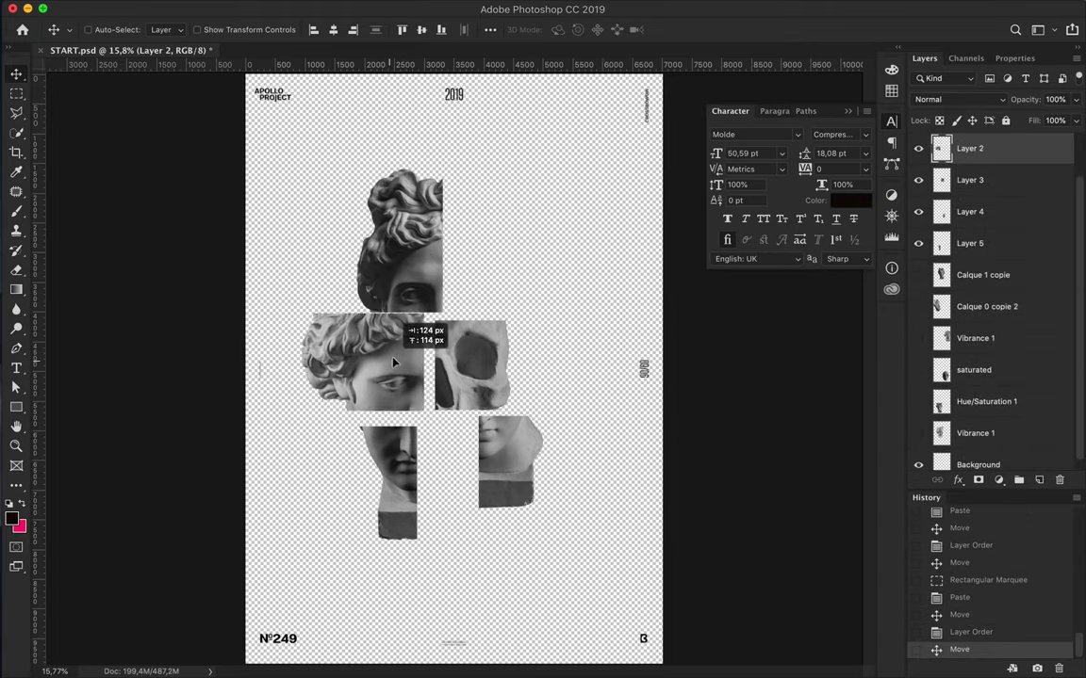
{"action": "left_click_drag", "start_coordinate": [395, 448], "coordinate": [390, 445]}
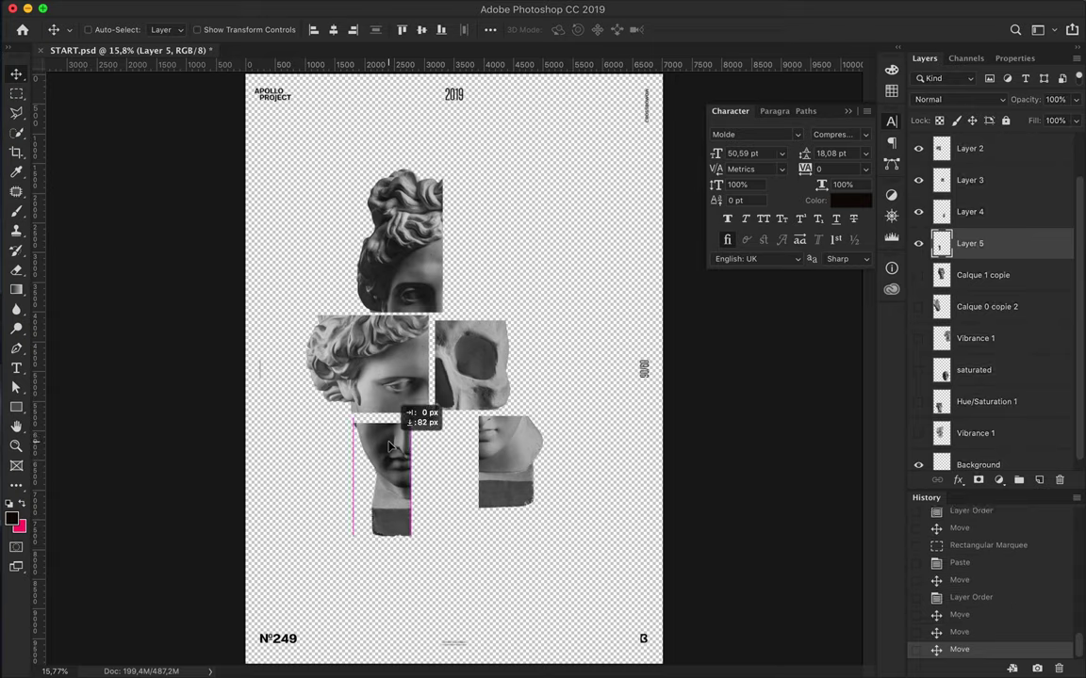
{"action": "left_click_drag", "start_coordinate": [505, 445], "coordinate": [441, 458]}
Step: Show the hand, move it right, and paste a tall hand strip as Layer 6
{"action": "left_click", "coordinate": [919, 308]}
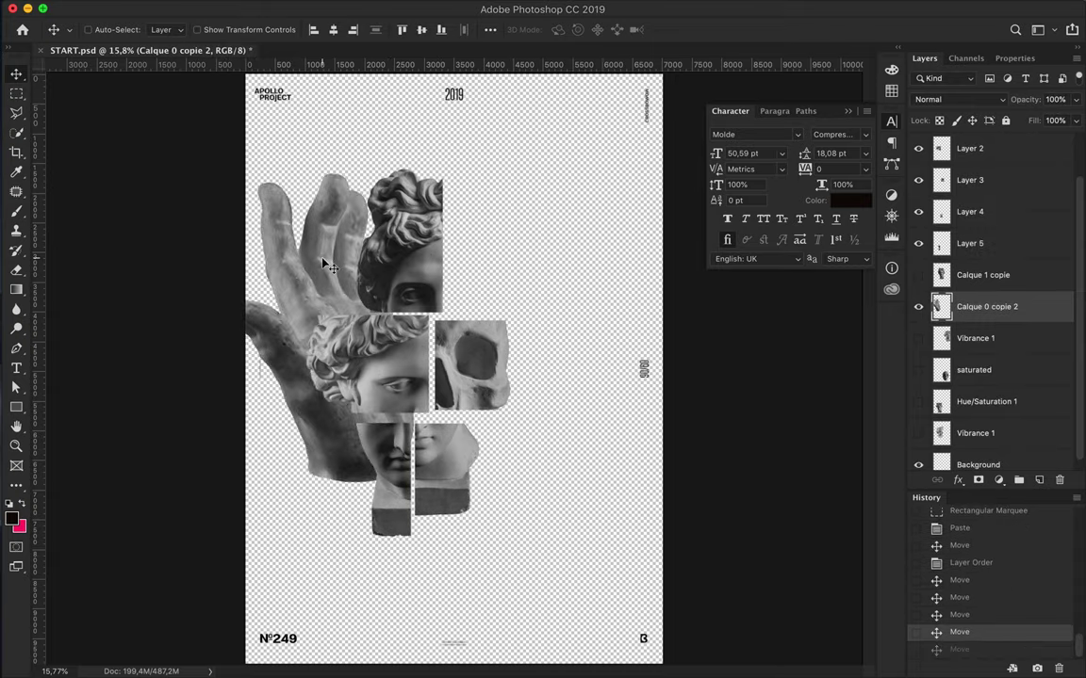
{"action": "left_click_drag", "start_coordinate": [322, 260], "coordinate": [522, 303]}
{"action": "key", "text": "m"}
{"action": "key", "text": "ctrl+c"}
{"action": "key", "text": "ctrl+v"}
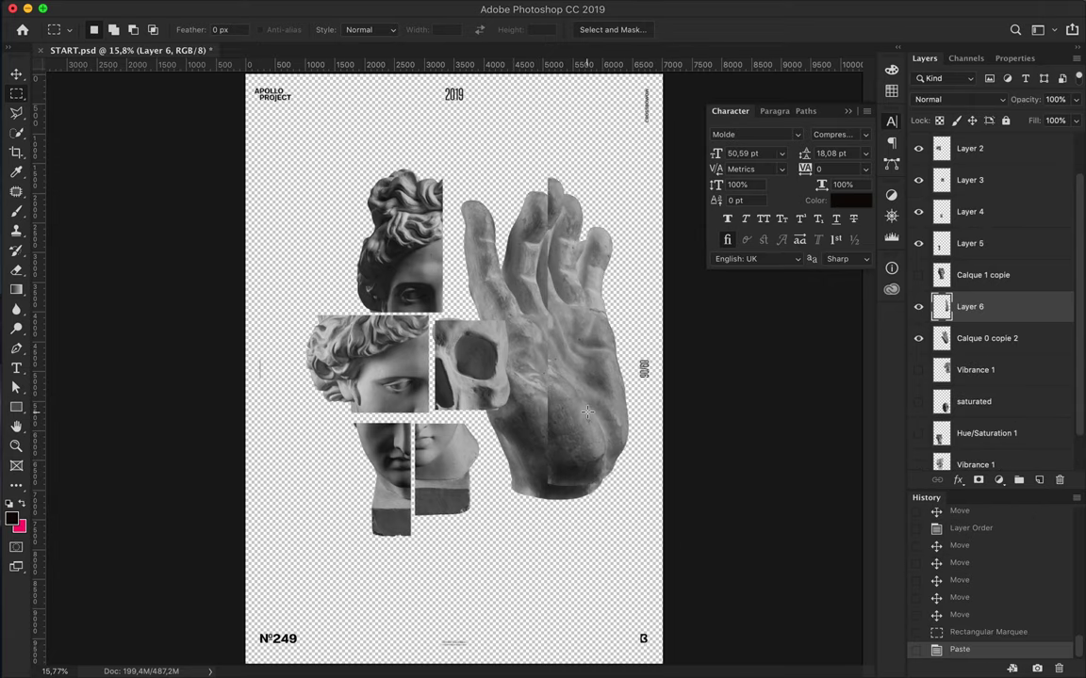
{"action": "key", "text": "v"}
{"action": "left_click_drag", "start_coordinate": [525, 400], "coordinate": [517, 400]}
Step: Hide the full hand, raise Layer 6 above Calque 1 copie, and show the lower head
{"action": "left_click", "coordinate": [919, 338]}
{"action": "left_click_drag", "start_coordinate": [936, 325], "coordinate": [971, 278]}
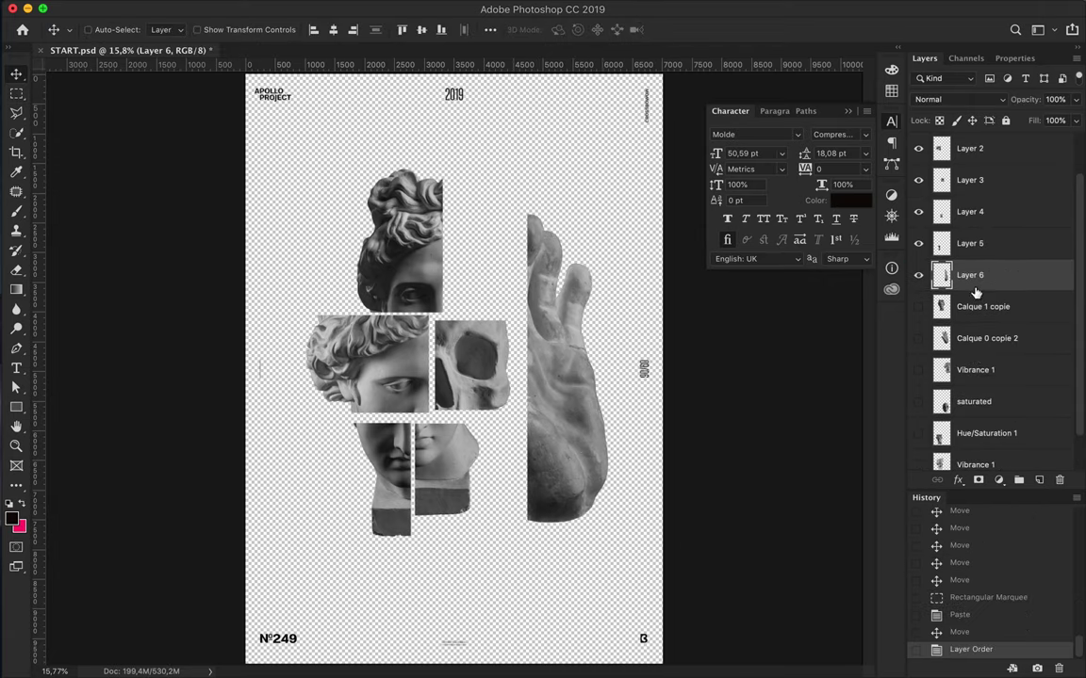
{"action": "left_click", "coordinate": [973, 401]}
{"action": "left_click", "coordinate": [919, 434]}
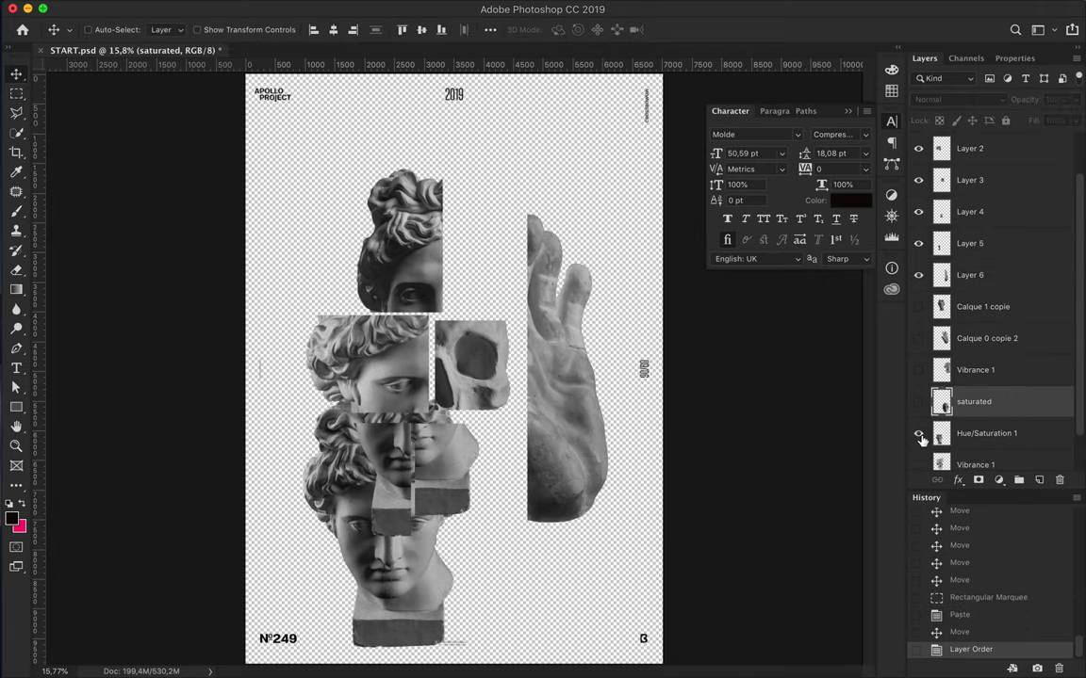
Step: Show the Hue/Saturation 1 head and hide the lower Vibrance 1 head
{"action": "left_click", "coordinate": [921, 464]}
{"action": "scroll", "coordinate": [974, 390], "scroll_direction": "down", "scroll_amount": 1}
{"action": "left_click", "coordinate": [918, 422]}
{"action": "left_click", "coordinate": [919, 391]}
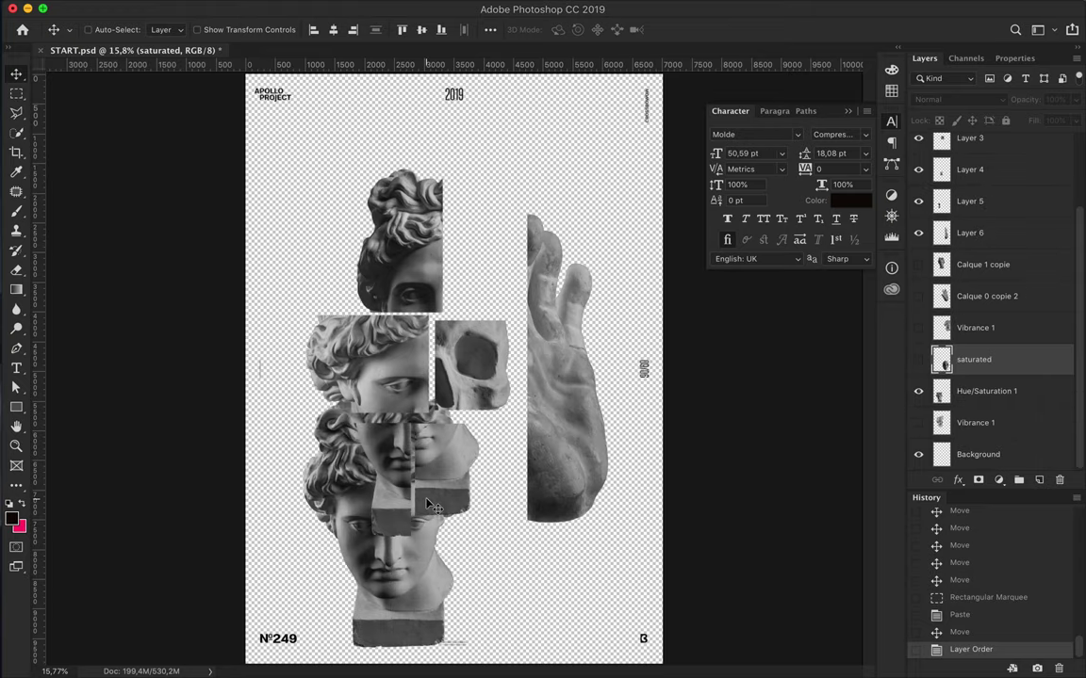
Step: Paste a strip of the lower head as Layer 7 and move it up beside the top head
{"action": "key", "text": "m"}
{"action": "left_click_drag", "start_coordinate": [377, 377], "coordinate": [525, 539]}
{"action": "key", "text": "ctrl+v"}
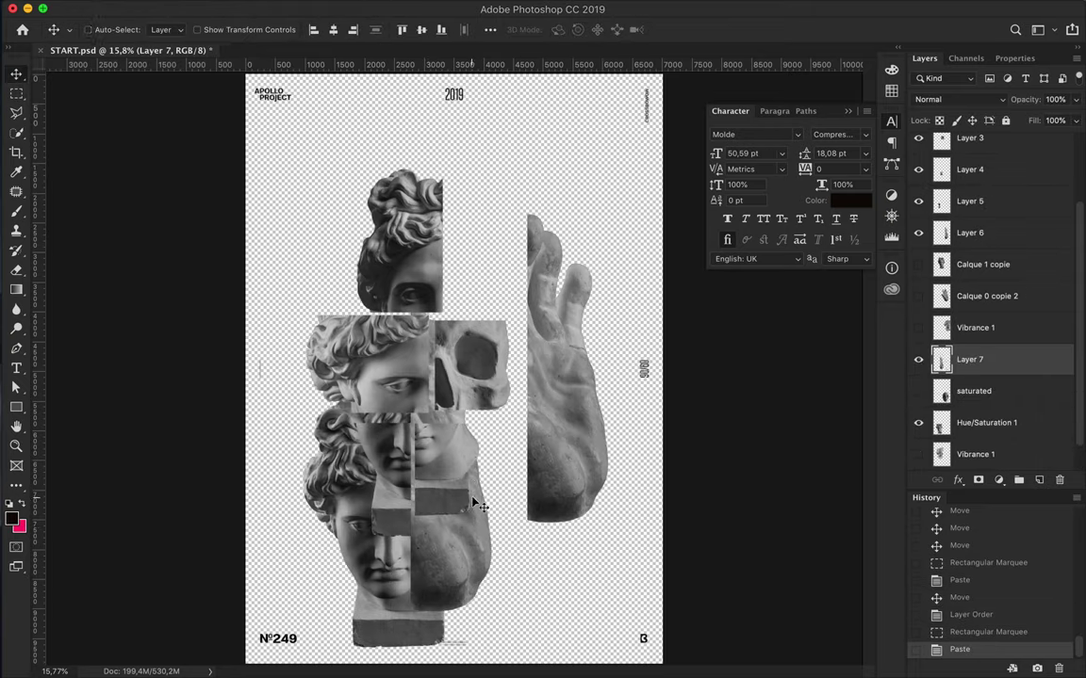
{"action": "key", "text": "ctrl+z"}
{"action": "key", "text": "ctrl+v"}
{"action": "left_click_drag", "start_coordinate": [489, 468], "coordinate": [531, 189]}
Step: Lower the hand, hide the Hue/Saturation 1 head, and move the Vibrance 1 head to lower middle
{"action": "left_click_drag", "start_coordinate": [516, 297], "coordinate": [514, 356]}
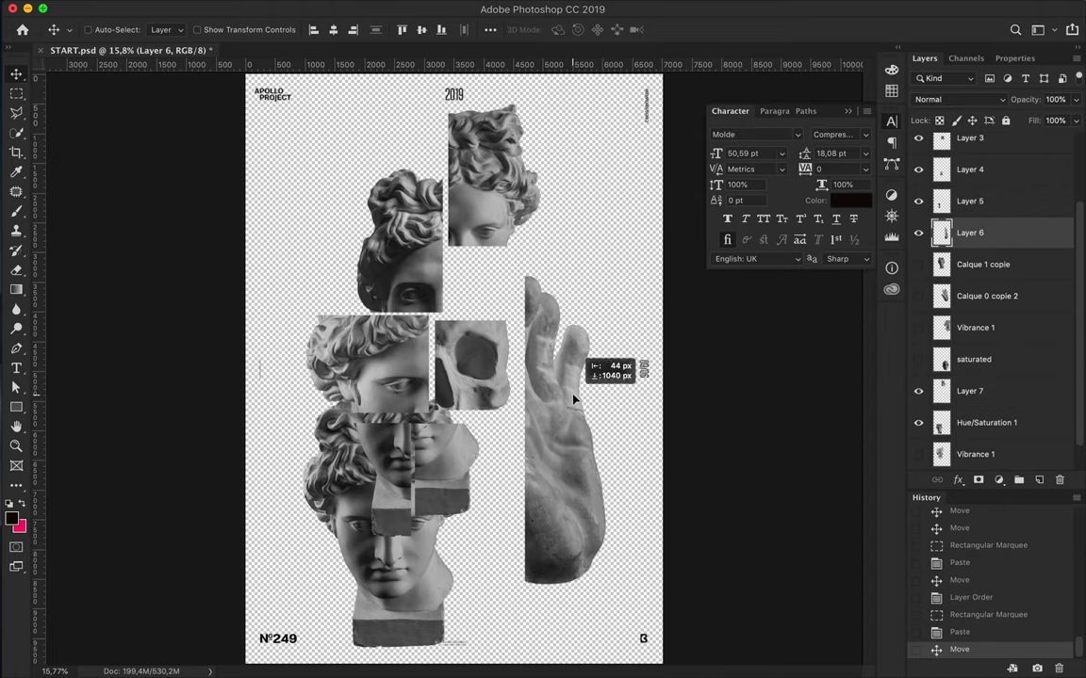
{"action": "left_click", "coordinate": [403, 584], "text": "ctrl"}
{"action": "left_click_drag", "start_coordinate": [403, 584], "coordinate": [452, 509]}
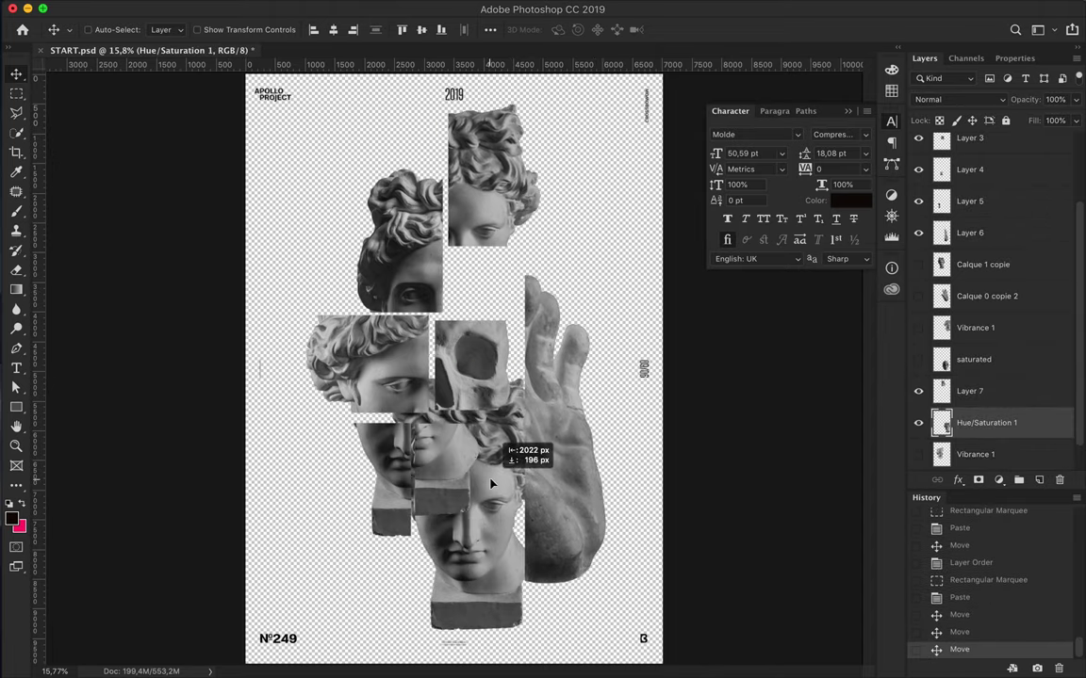
{"action": "left_click", "coordinate": [918, 422]}
{"action": "left_click", "coordinate": [975, 454]}
{"action": "mouse_move", "coordinate": [486, 352]}
{"action": "left_mouse_down"}
{"action": "mouse_move", "coordinate": [505, 435]}
{"action": "mouse_move", "coordinate": [387, 507]}
{"action": "mouse_move", "coordinate": [612, 584]}
{"action": "left_mouse_up"}
Step: Paste a thin strip as Layer 8 under the top-left head and shift the lower head up-right
{"action": "key", "text": "m"}
{"action": "key", "text": "ctrl+v"}
{"action": "key", "text": "v"}
{"action": "mouse_move", "coordinate": [499, 552]}
{"action": "left_mouse_down"}
{"action": "mouse_move", "coordinate": [415, 215]}
{"action": "mouse_move", "coordinate": [412, 189]}
{"action": "mouse_move", "coordinate": [452, 193]}
{"action": "left_mouse_up"}
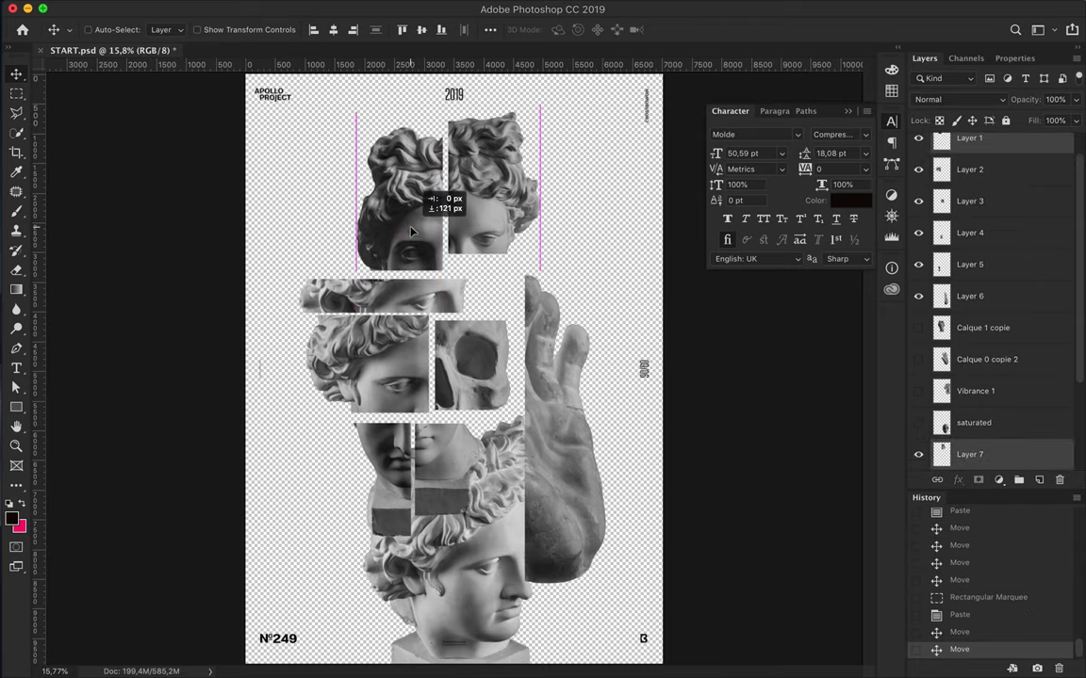
{"action": "left_click_drag", "start_coordinate": [508, 541], "coordinate": [641, 320]}
Step: Paste a tall head strip as Layer 9, trying then undoing a move down-left
{"action": "key", "text": "m"}
{"action": "left_click_drag", "start_coordinate": [460, 109], "coordinate": [562, 490]}
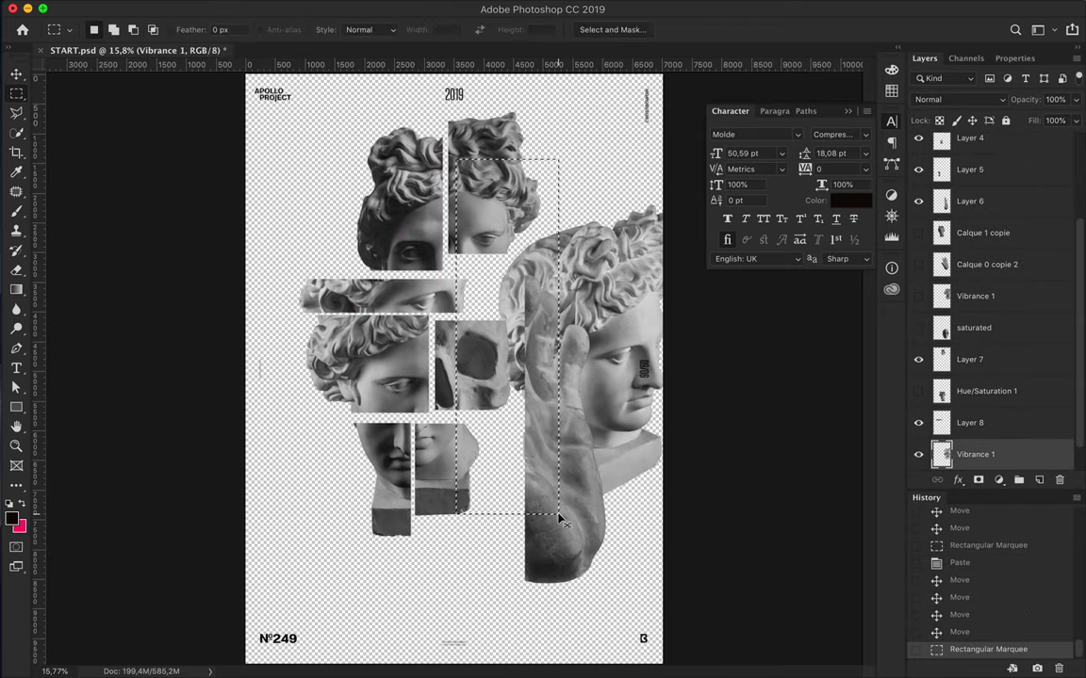
{"action": "key", "text": "ctrl+v"}
{"action": "key", "text": "v"}
{"action": "left_click_drag", "start_coordinate": [509, 289], "coordinate": [311, 476]}
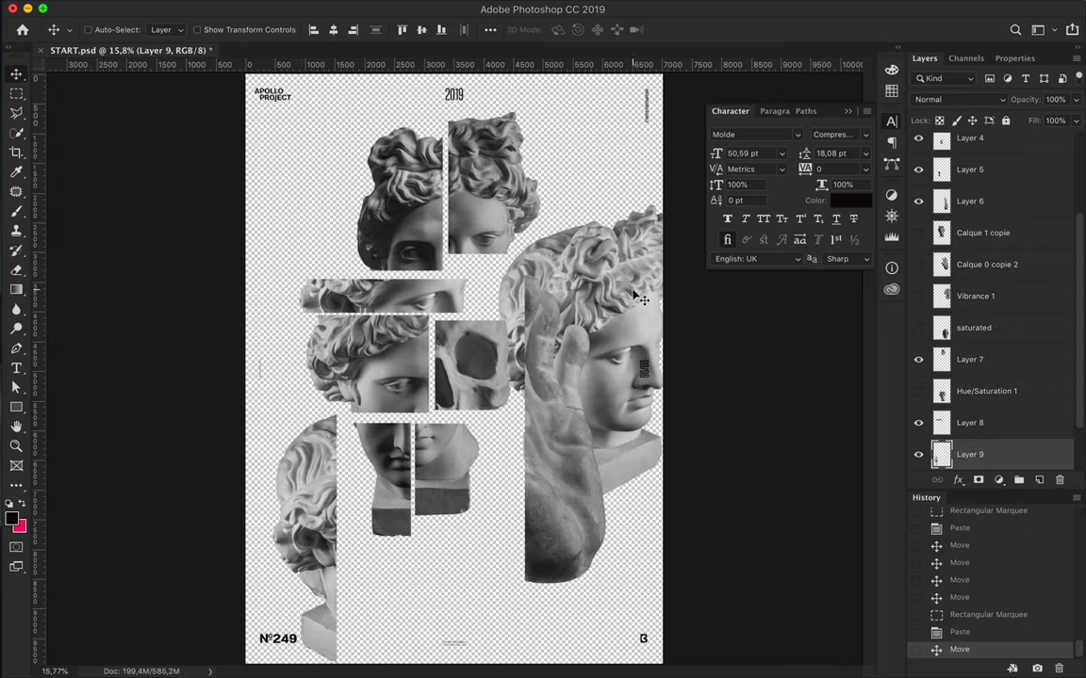
{"action": "key", "text": "ctrl+z"}
Step: Copy Merged the selected area, paste it as Layer 10, and move it left
{"action": "key", "text": "m"}
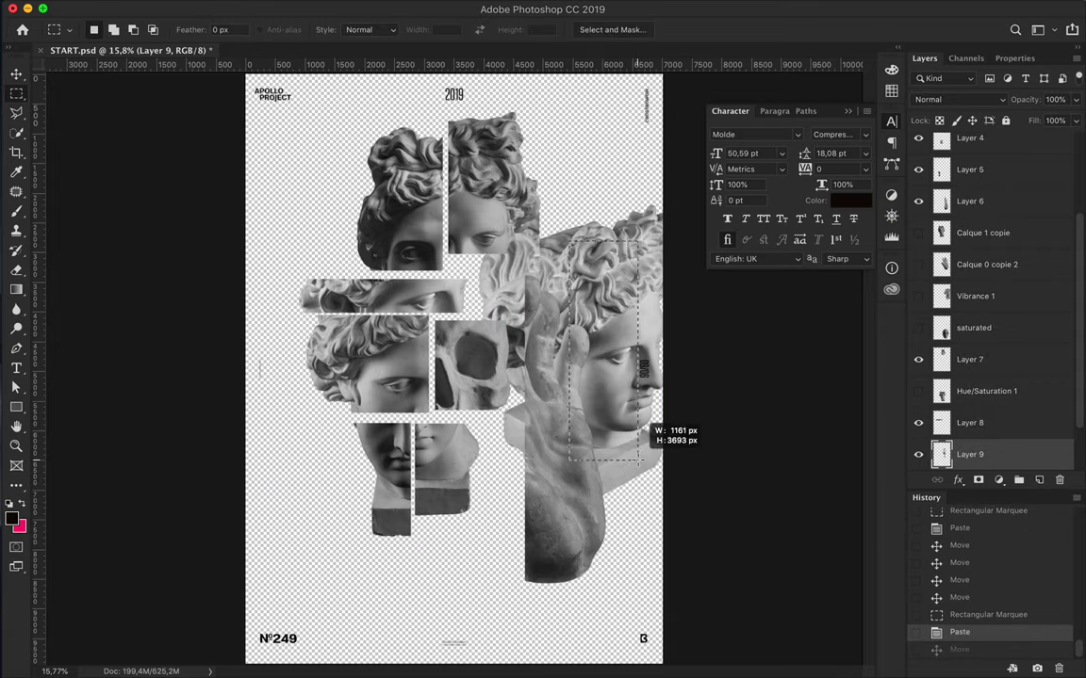
{"action": "key", "text": "ctrl+c"}
{"action": "key", "text": "Return"}
{"action": "key", "text": "ctrl+shift+c"}
{"action": "key", "text": "ctrl+v"}
{"action": "key", "text": "v"}
{"action": "left_click_drag", "start_coordinate": [586, 377], "coordinate": [472, 386]}
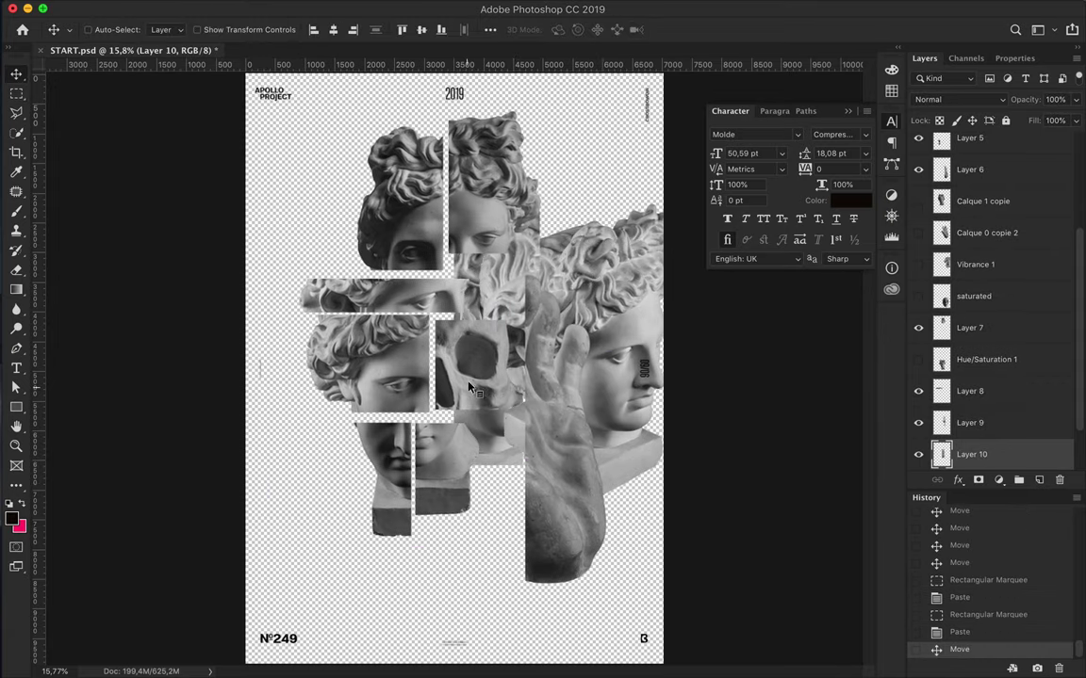
Step: Move the lower strips and skull strip down, then select everything outside the skull strip
{"action": "left_click_drag", "start_coordinate": [395, 462], "coordinate": [395, 581]}
{"action": "left_click_drag", "start_coordinate": [470, 367], "coordinate": [471, 487]}
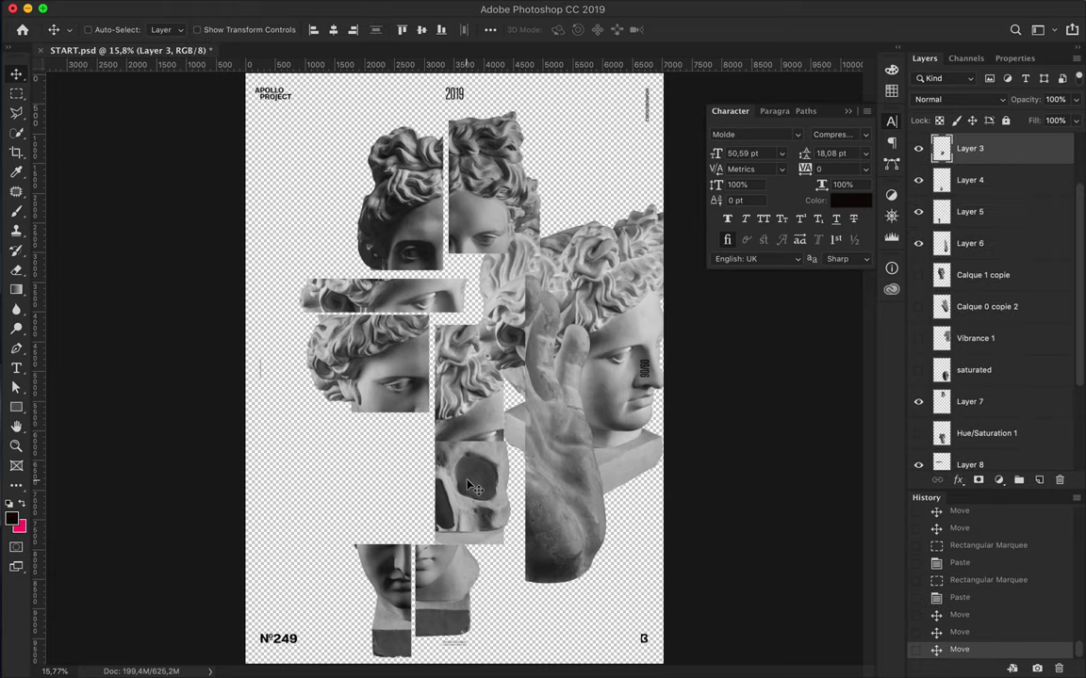
{"action": "key", "text": "m"}
{"action": "left_click_drag", "start_coordinate": [426, 424], "coordinate": [506, 552]}
{"action": "key", "text": "ctrl+shift+i"}
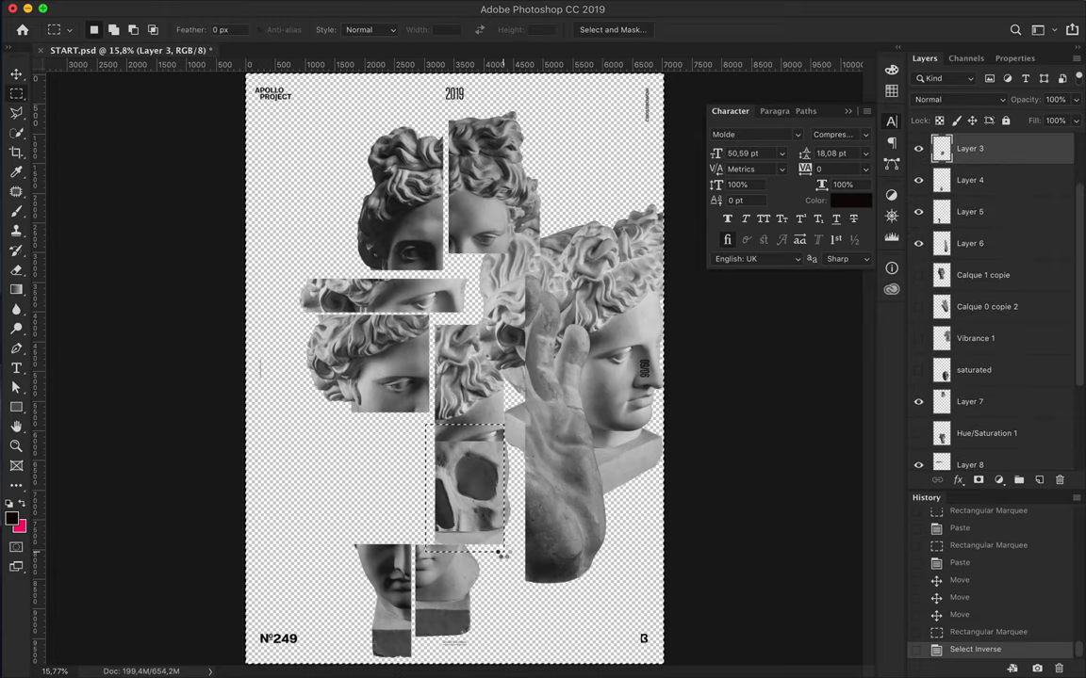
Step: Hide the full Vibrance 1 head, delete the area outside the skull strip, and deselect
{"action": "key", "text": "v"}
{"action": "scroll", "coordinate": [981, 377], "scroll_direction": "down", "scroll_amount": 3}
{"action": "left_click", "coordinate": [923, 454]}
{"action": "key", "text": "Delete"}
{"action": "key", "text": "ctrl+d"}
Step: Move the hand up-right, Layer 9's head piece lower left, and the skull strip onto the centre column
{"action": "left_click_drag", "start_coordinate": [553, 402], "coordinate": [598, 356]}
{"action": "left_click_drag", "start_coordinate": [527, 325], "coordinate": [337, 531]}
{"action": "left_click_drag", "start_coordinate": [443, 499], "coordinate": [381, 466]}
{"action": "left_click_drag", "start_coordinate": [462, 443], "coordinate": [460, 464]}
Step: Fine-tune the face pieces, shift the hand down-left, and show the Vibrance 1 head again
{"action": "left_click_drag", "start_coordinate": [394, 505], "coordinate": [394, 551]}
{"action": "left_click_drag", "start_coordinate": [492, 416], "coordinate": [492, 408]}
{"action": "left_click_drag", "start_coordinate": [396, 221], "coordinate": [396, 225]}
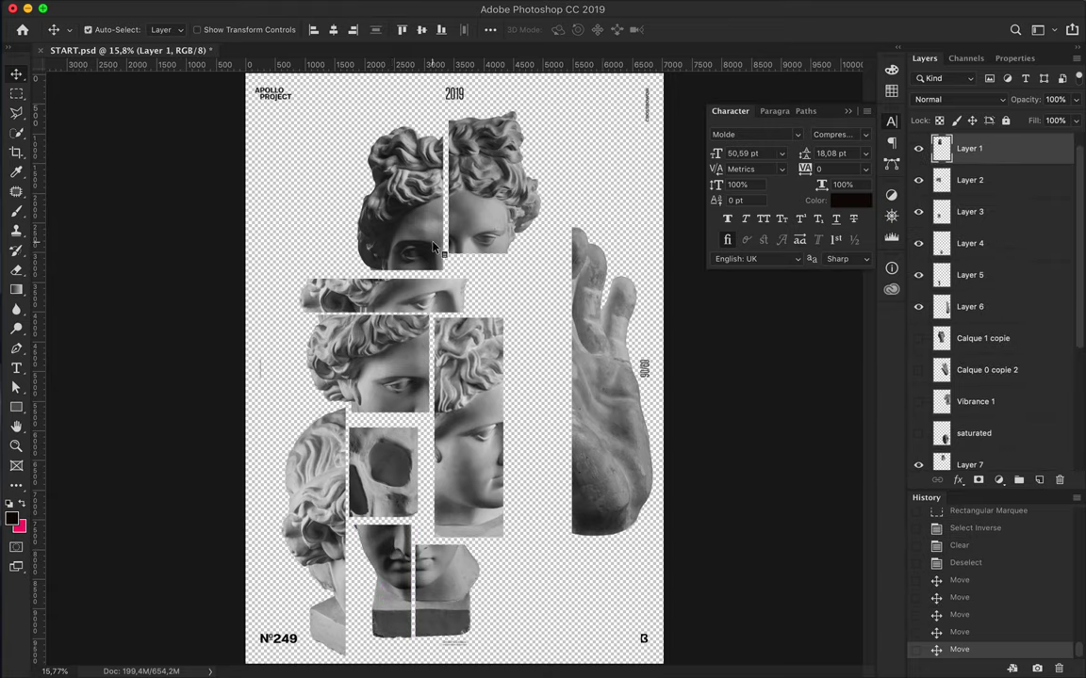
{"action": "left_click_drag", "start_coordinate": [594, 352], "coordinate": [570, 385]}
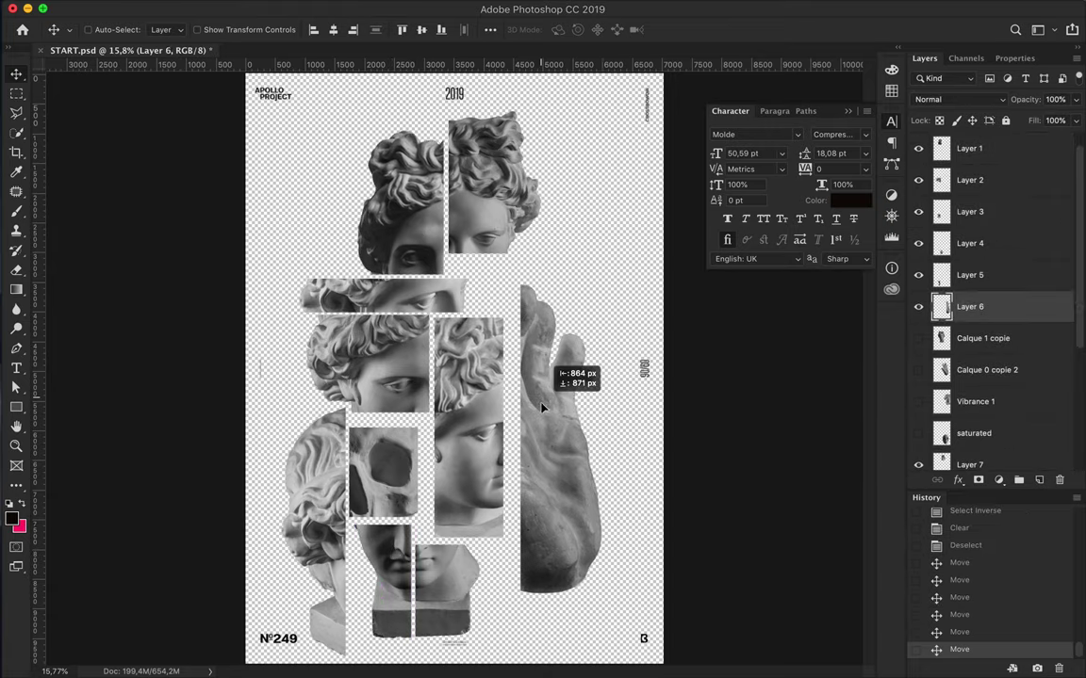
{"action": "left_click", "coordinate": [919, 402]}
Step: Copy a statue-head strip onto a new layer and place it beside the hand
{"action": "key", "text": "m"}
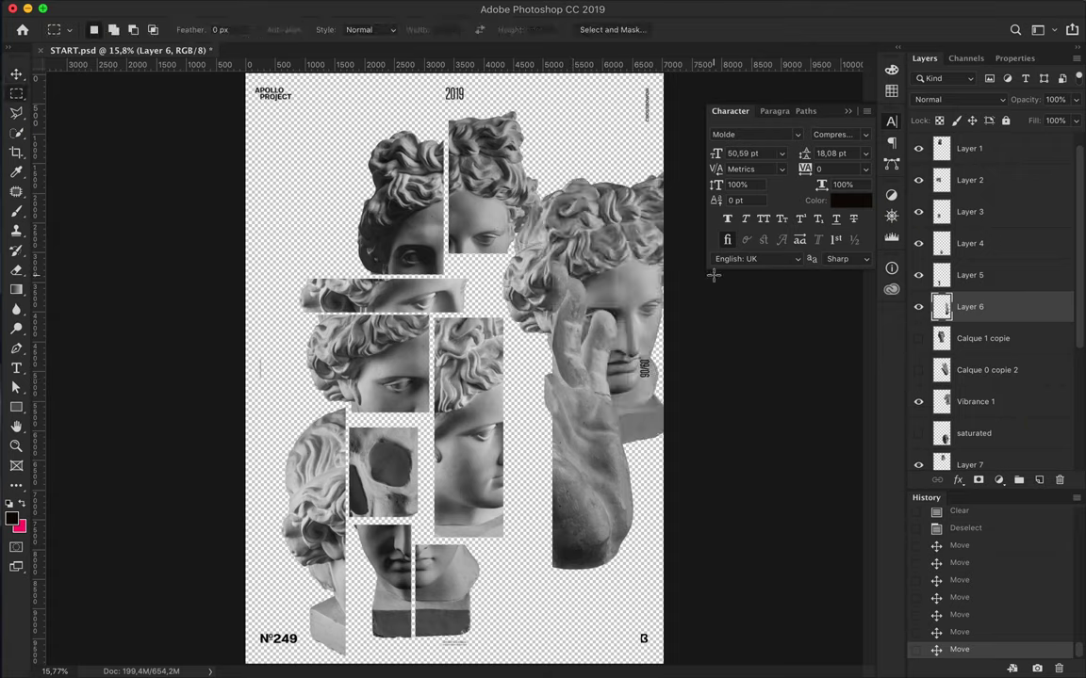
{"action": "key", "text": "ctrl+c"}
{"action": "key", "text": "ctrl+v"}
{"action": "key", "text": "v"}
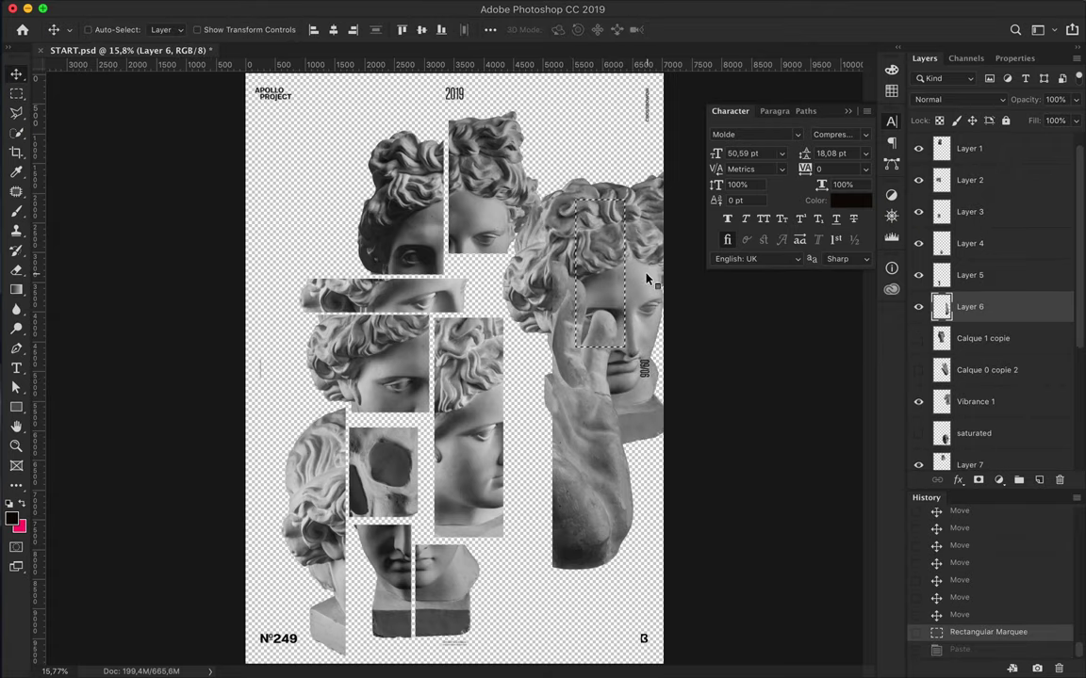
{"action": "mouse_move", "coordinate": [617, 288]}
{"action": "left_mouse_down"}
{"action": "mouse_move", "coordinate": [591, 380]}
{"action": "mouse_move", "coordinate": [612, 378]}
{"action": "mouse_move", "coordinate": [521, 285]}
{"action": "left_mouse_up"}
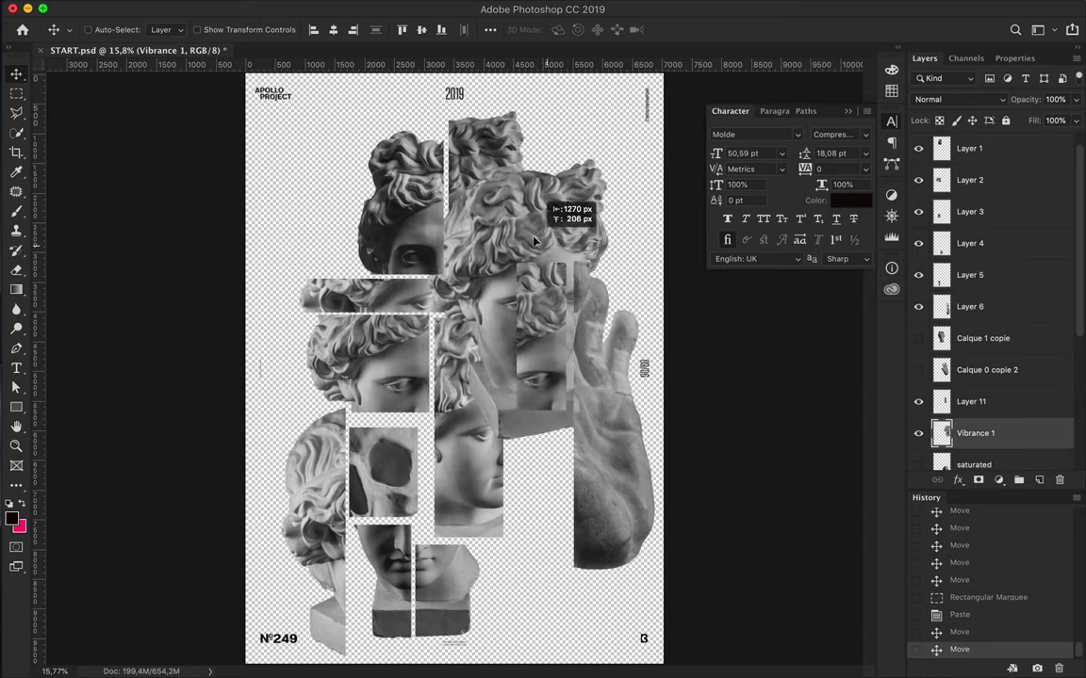
Step: Copy another head strip onto a new layer and move it to the poster bottom
{"action": "key", "text": "m"}
{"action": "key", "text": "ctrl+c"}
{"action": "key", "text": "ctrl+v"}
{"action": "key", "text": "v"}
{"action": "left_click_drag", "start_coordinate": [542, 325], "coordinate": [536, 577]}
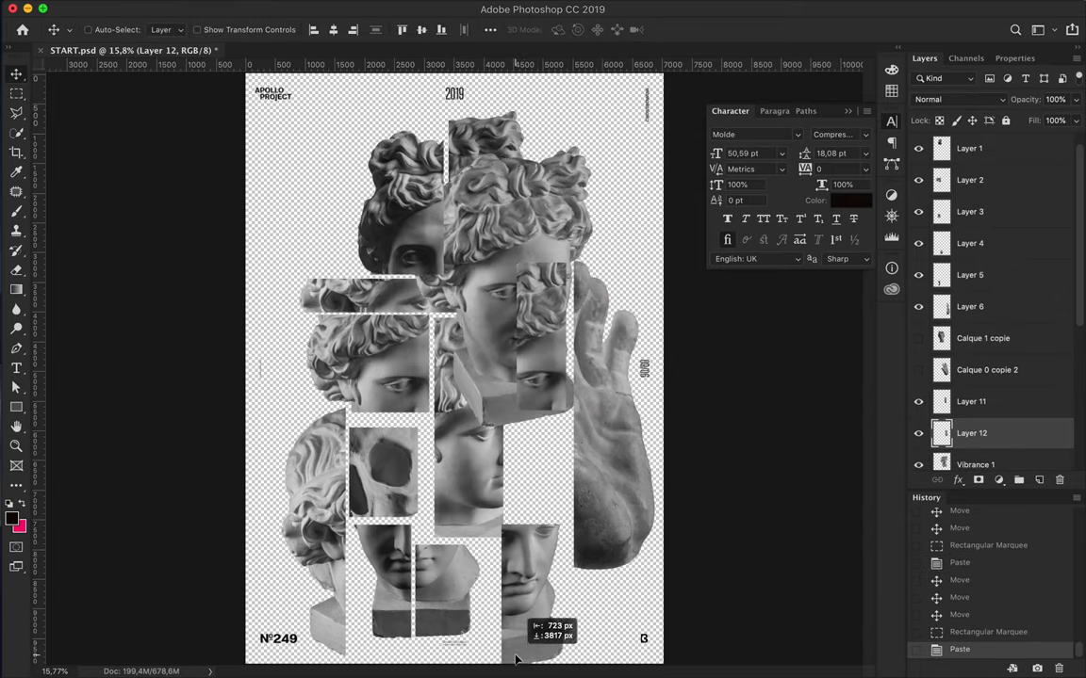
Step: Hide the large statue head, show the Calque 1 copie head, and nudge the strip right
{"action": "key", "text": "alt+bracketleft"}
{"action": "key", "text": "ctrl+comma"}
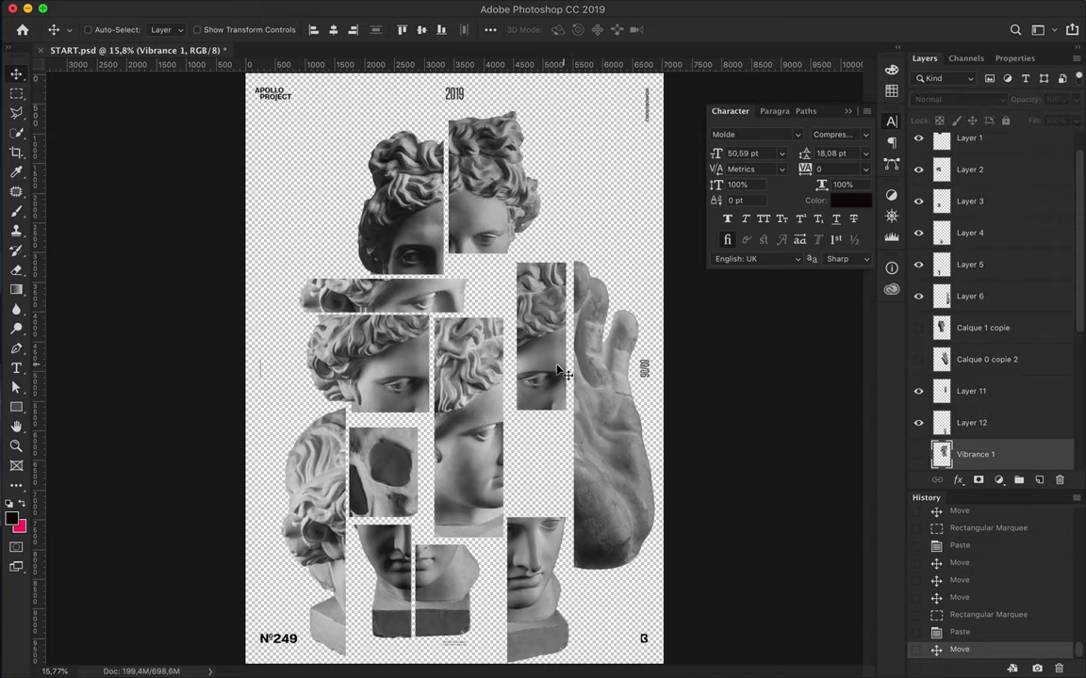
{"action": "left_click", "coordinate": [543, 388]}
{"action": "key", "text": "shift+Right"}
{"action": "key", "text": "shift+Right"}
{"action": "key", "text": "shift+Right"}
{"action": "key", "text": "alt+bracketright"}
{"action": "key", "text": "alt+bracketright"}
{"action": "key", "text": "ctrl+comma"}
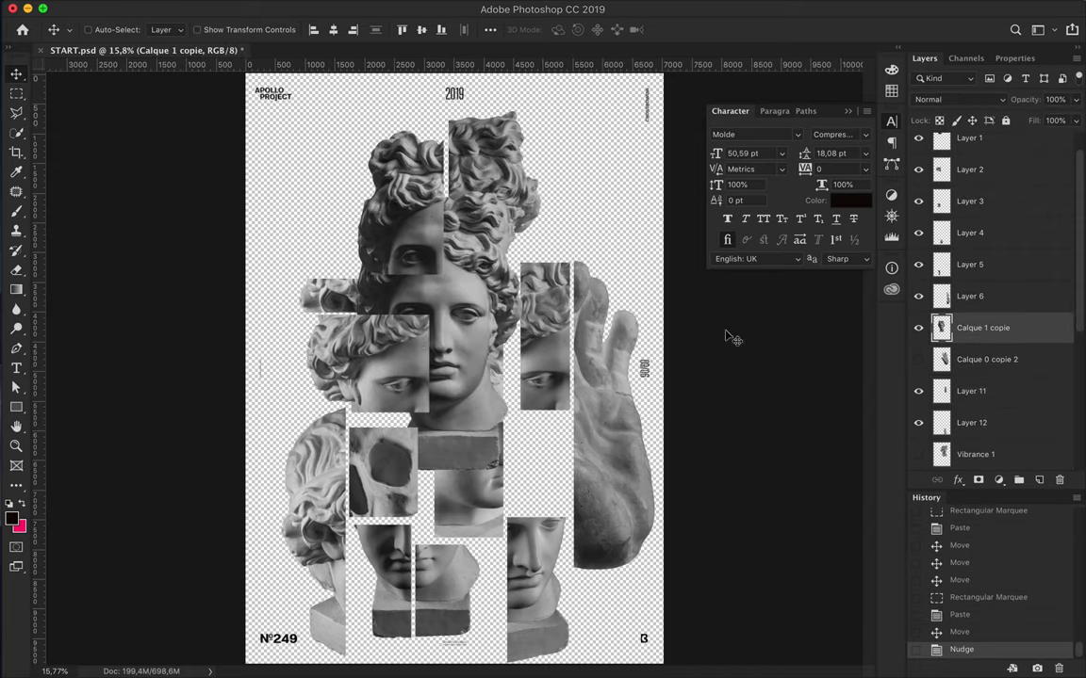
Step: Copy a strip of the central head and move it into the centre column
{"action": "key", "text": "m"}
{"action": "key", "text": "ctrl+c"}
{"action": "key", "text": "ctrl+v"}
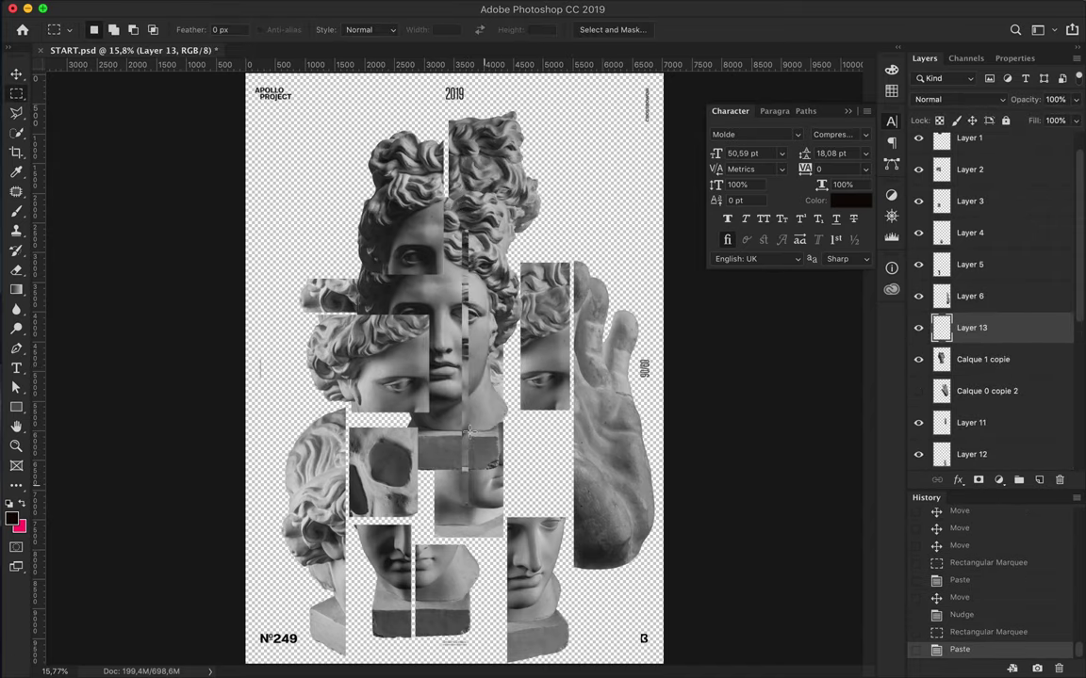
{"action": "key", "text": "v"}
{"action": "left_click_drag", "start_coordinate": [471, 329], "coordinate": [517, 356]}
Step: Trim away the top part of the new centre strip
{"action": "key", "text": "m"}
{"action": "left_click_drag", "start_coordinate": [520, 256], "coordinate": [495, 227]}
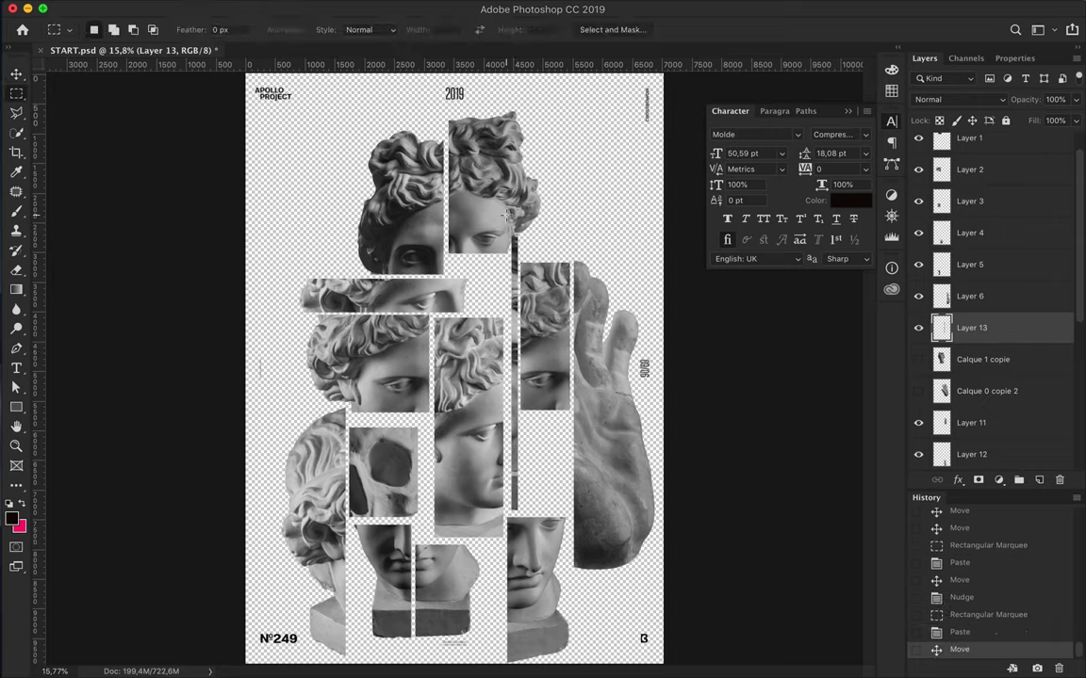
{"action": "key", "text": "Delete"}
{"action": "key", "text": "ctrl+d"}
{"action": "key", "text": "v"}
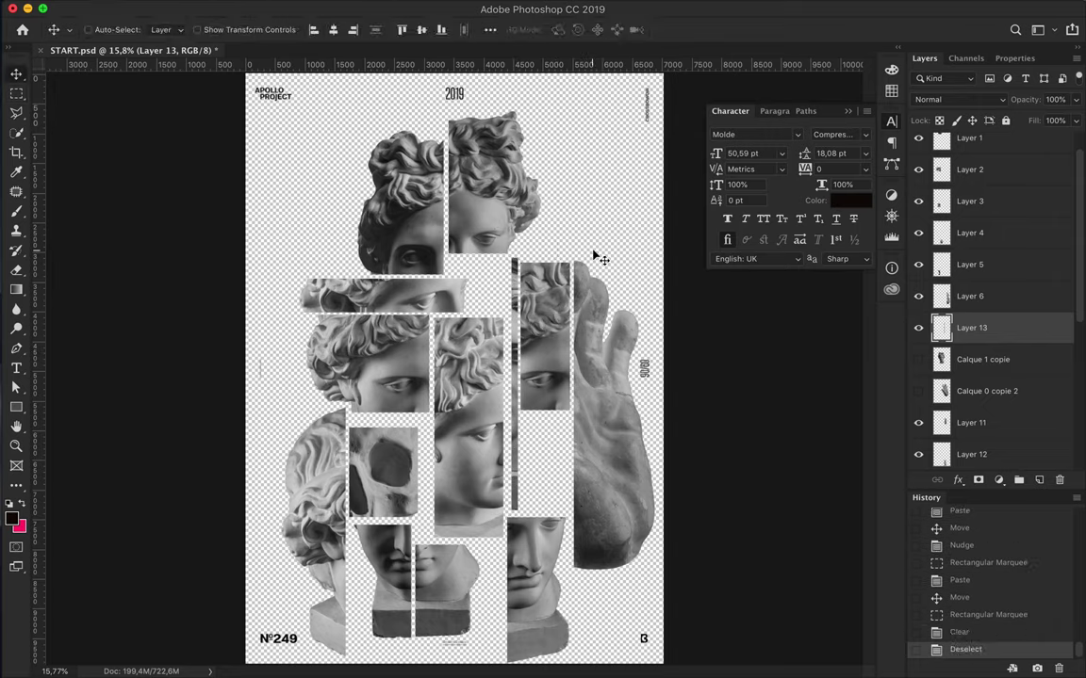
Step: Place a narrow strip beside the skull and move a head strip up to the poster's top
{"action": "key", "text": "m"}
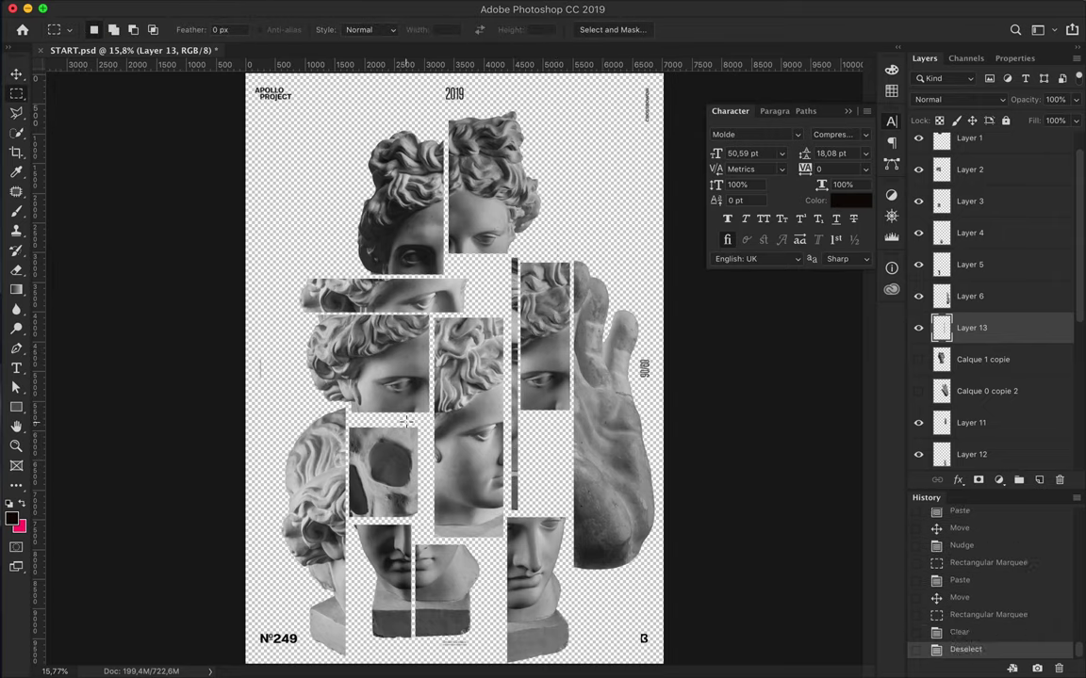
{"action": "key", "text": "Delete"}
{"action": "key", "text": "ctrl+v"}
{"action": "key", "text": "v"}
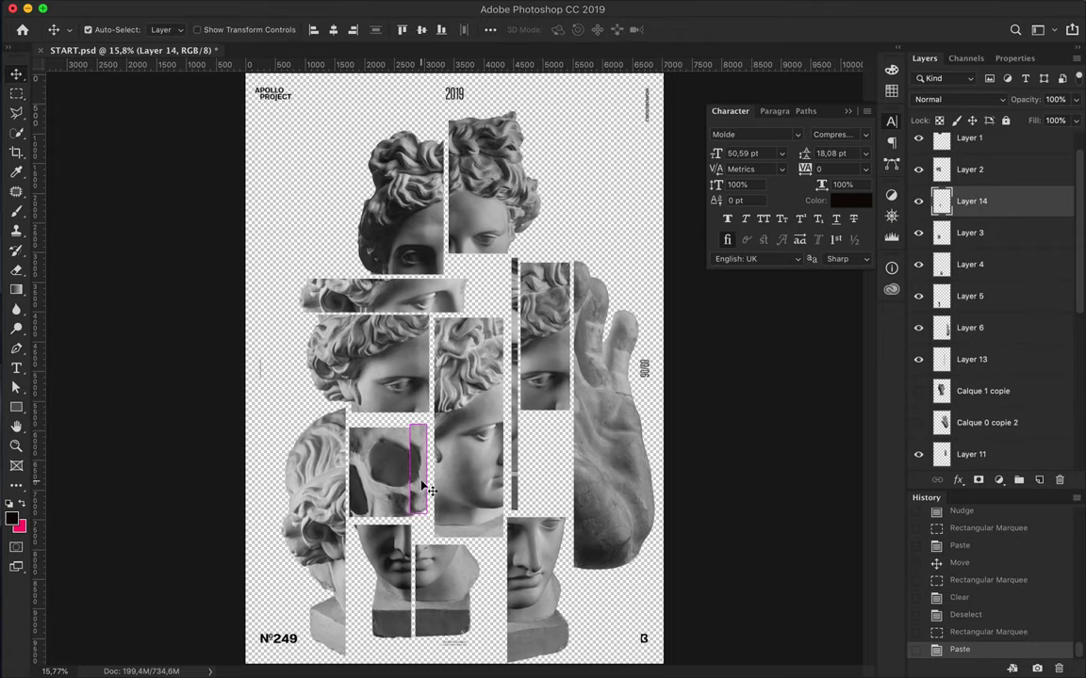
{"action": "left_click_drag", "start_coordinate": [420, 481], "coordinate": [417, 481]}
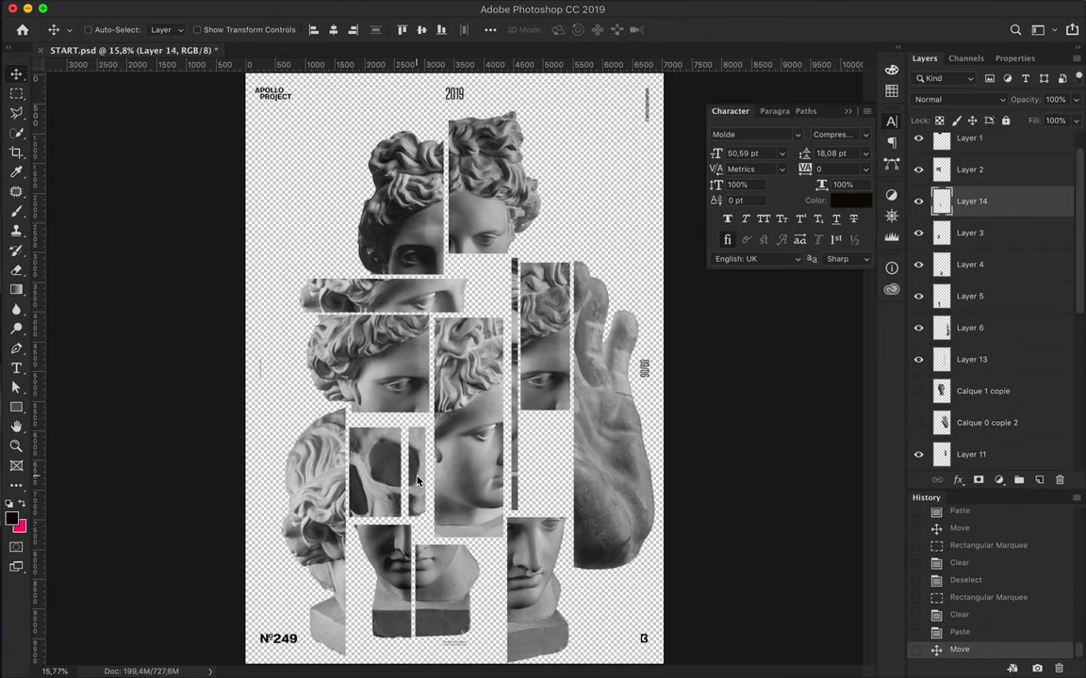
{"action": "left_click_drag", "start_coordinate": [535, 361], "coordinate": [535, 460]}
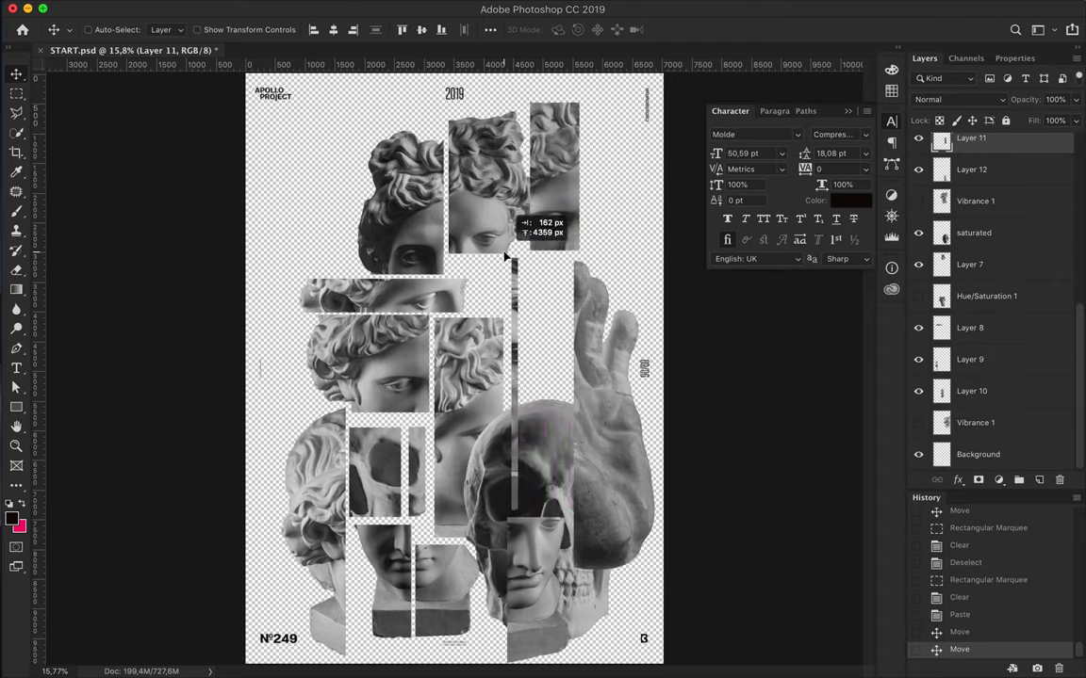
Step: Copy a strip from the saturated skull into the right column and hide the skull layer
{"action": "mouse_move", "coordinate": [494, 442]}
{"action": "left_mouse_down"}
{"action": "mouse_move", "coordinate": [494, 266]}
{"action": "mouse_move", "coordinate": [482, 243]}
{"action": "left_mouse_up"}
{"action": "key", "text": "m"}
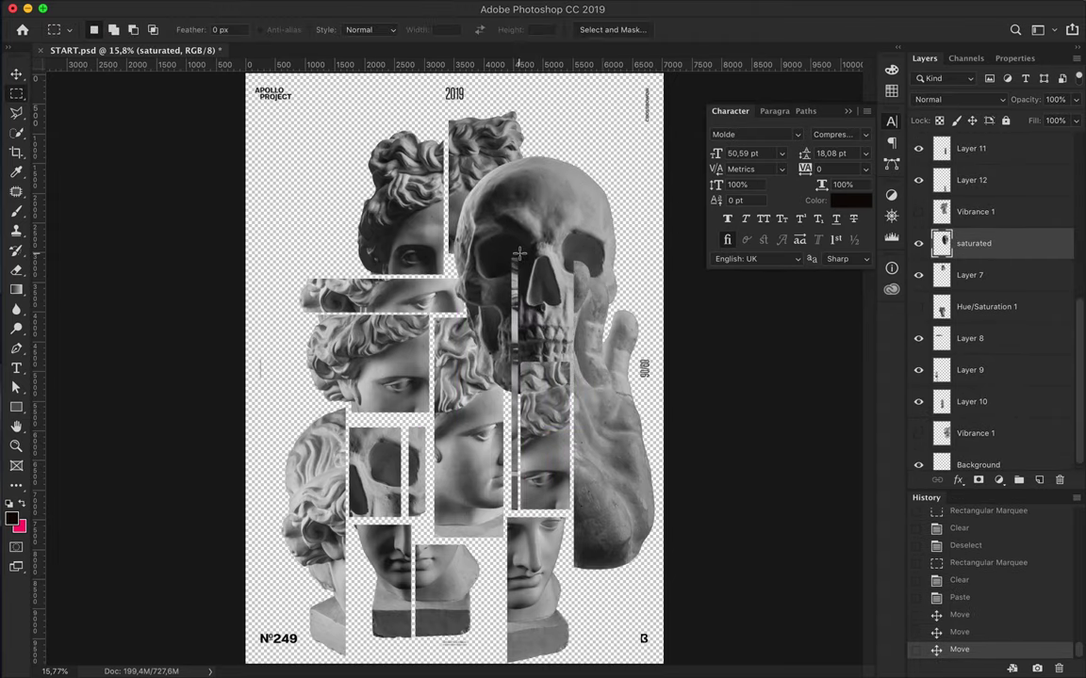
{"action": "key", "text": "ctrl+c"}
{"action": "key", "text": "ctrl+v"}
{"action": "left_click", "coordinate": [918, 274]}
{"action": "key", "text": "v"}
{"action": "left_click_drag", "start_coordinate": [546, 338], "coordinate": [549, 304]}
Step: Show the Vibrance 1 head layer, reposition it, and move it below Layer 10
{"action": "left_click", "coordinate": [918, 211]}
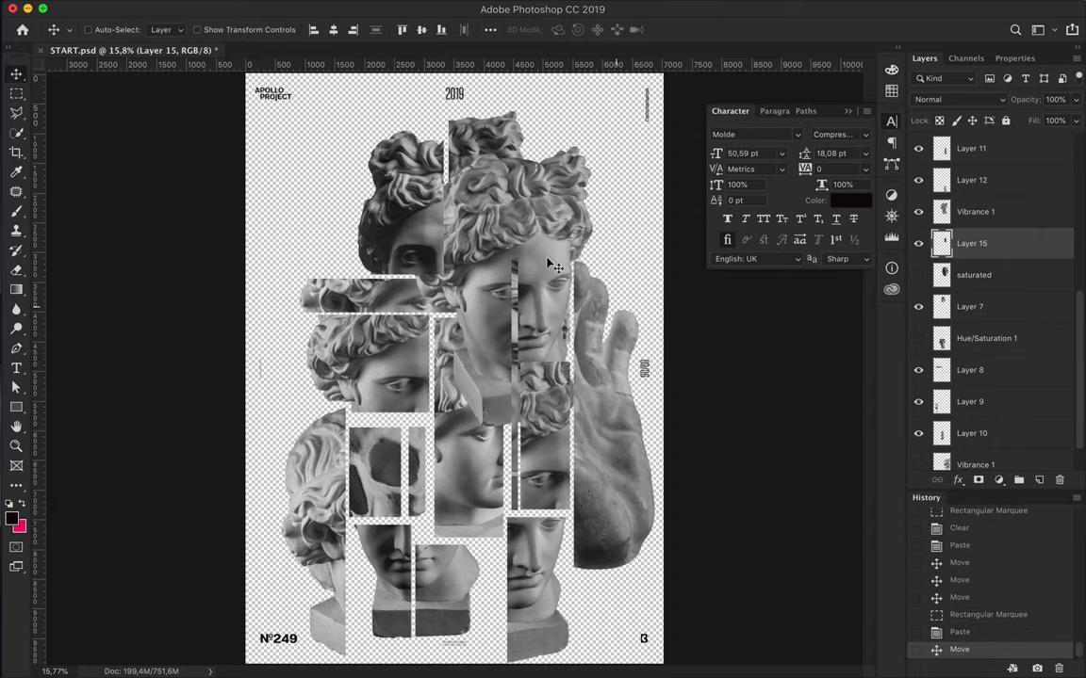
{"action": "left_click_drag", "start_coordinate": [478, 224], "coordinate": [485, 234]}
{"action": "left_click_drag", "start_coordinate": [976, 211], "coordinate": [976, 449]}
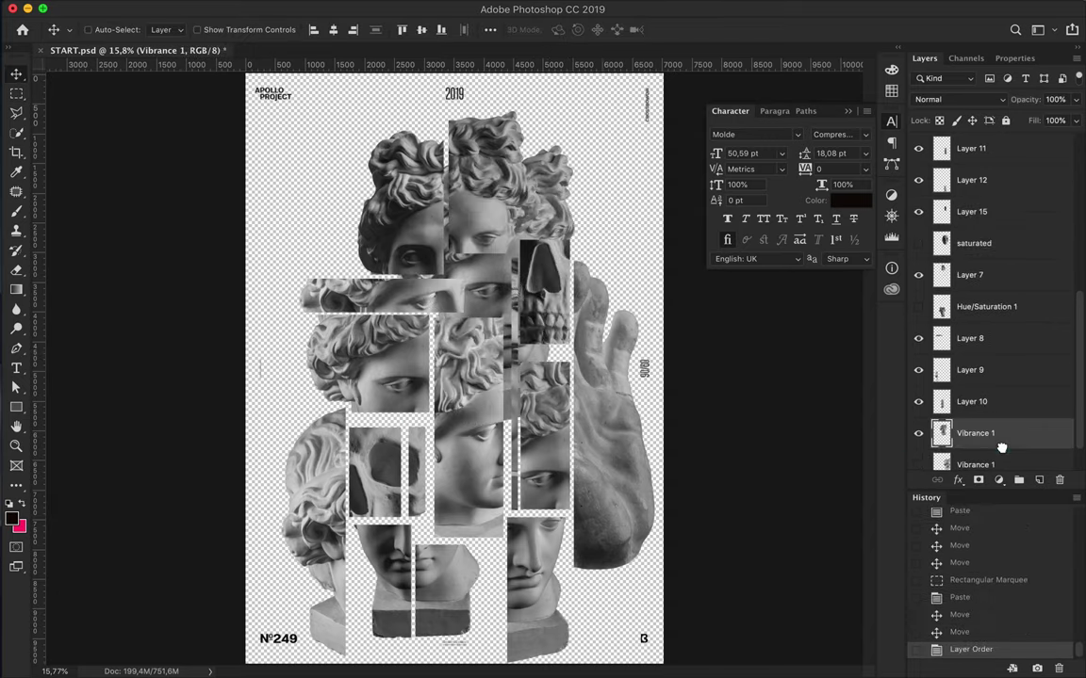
{"action": "scroll", "coordinate": [467, 368], "scroll_direction": "up", "scroll_amount": 1}
Step: Copy a small rectangle of the head onto a new layer and nudge it left
{"action": "key", "text": "m"}
{"action": "left_click_drag", "start_coordinate": [466, 242], "coordinate": [512, 285]}
{"action": "key", "text": "ctrl+c"}
{"action": "key", "text": "ctrl+v"}
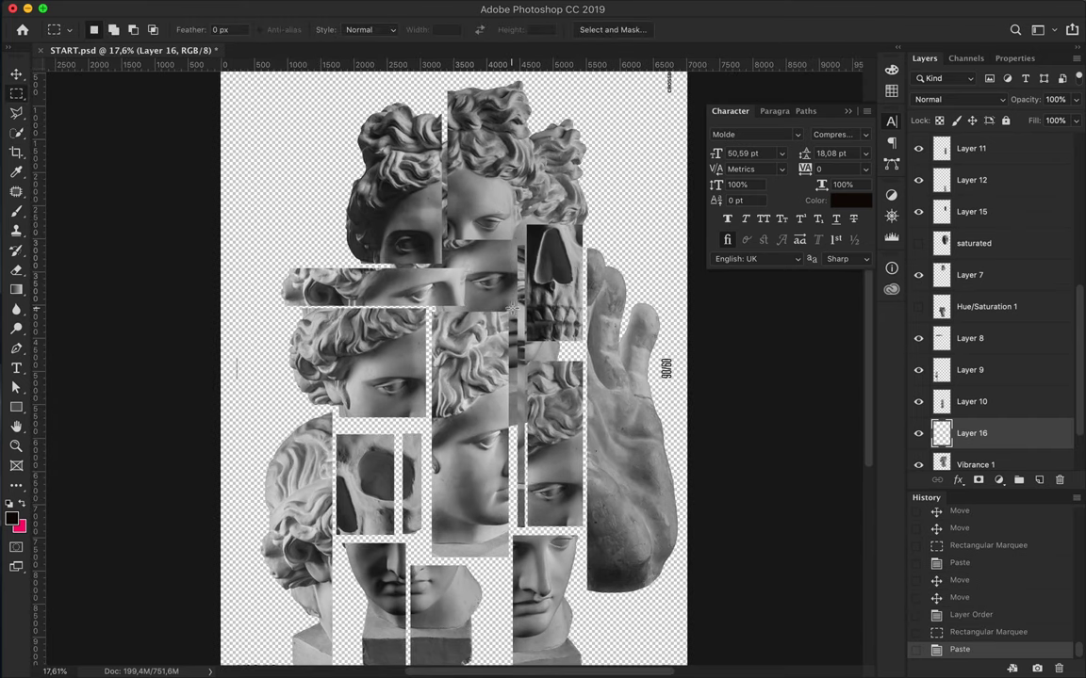
{"action": "key", "text": "v"}
{"action": "key", "text": "Left"}
Step: Reveal the large hand image layer
{"action": "scroll", "coordinate": [611, 155], "scroll_direction": "down", "scroll_amount": 1}
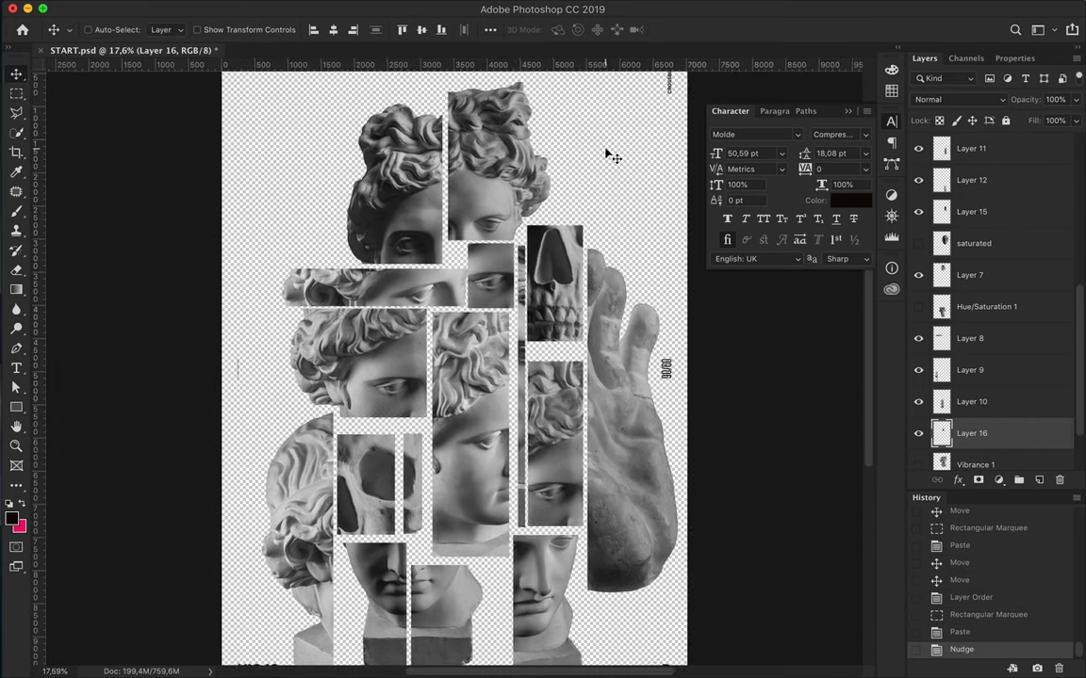
{"action": "scroll", "coordinate": [980, 282], "scroll_direction": "down", "scroll_amount": 2}
{"action": "scroll", "coordinate": [919, 205], "scroll_direction": "up", "scroll_amount": 3}
{"action": "left_click", "coordinate": [919, 204]}
Step: Copy a fingertip piece of the hand onto a new layer and move it top right
{"action": "key", "text": "m"}
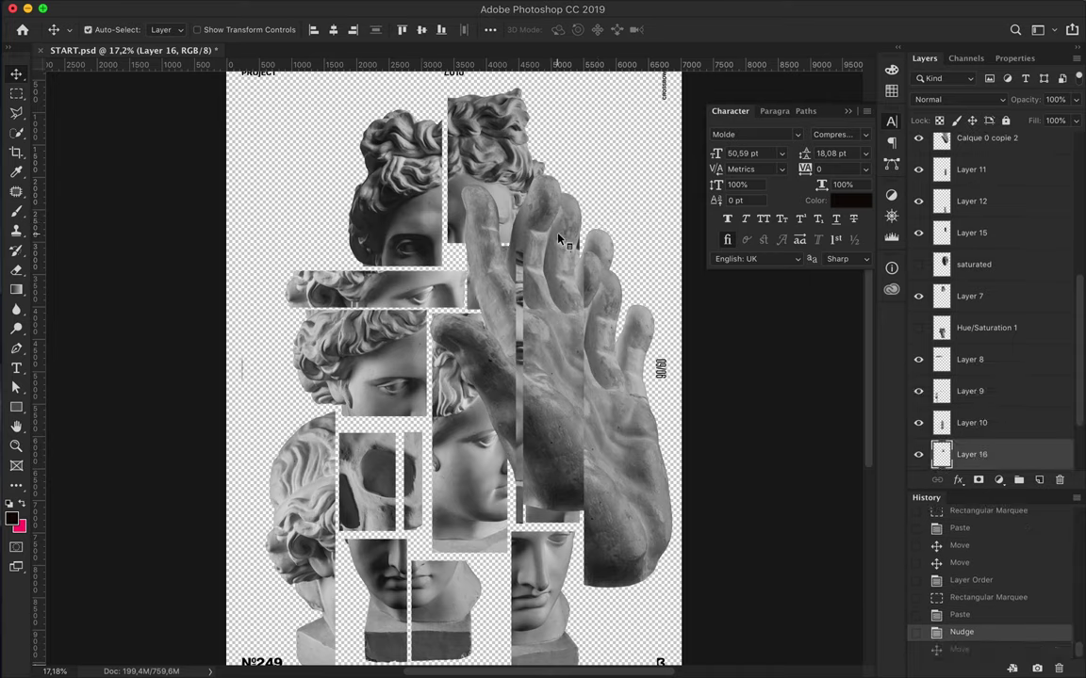
{"action": "left_click_drag", "start_coordinate": [517, 132], "coordinate": [578, 243]}
{"action": "key", "text": "ctrl+c"}
{"action": "key", "text": "ctrl+v"}
{"action": "key", "text": "v"}
{"action": "left_click_drag", "start_coordinate": [524, 216], "coordinate": [608, 218]}
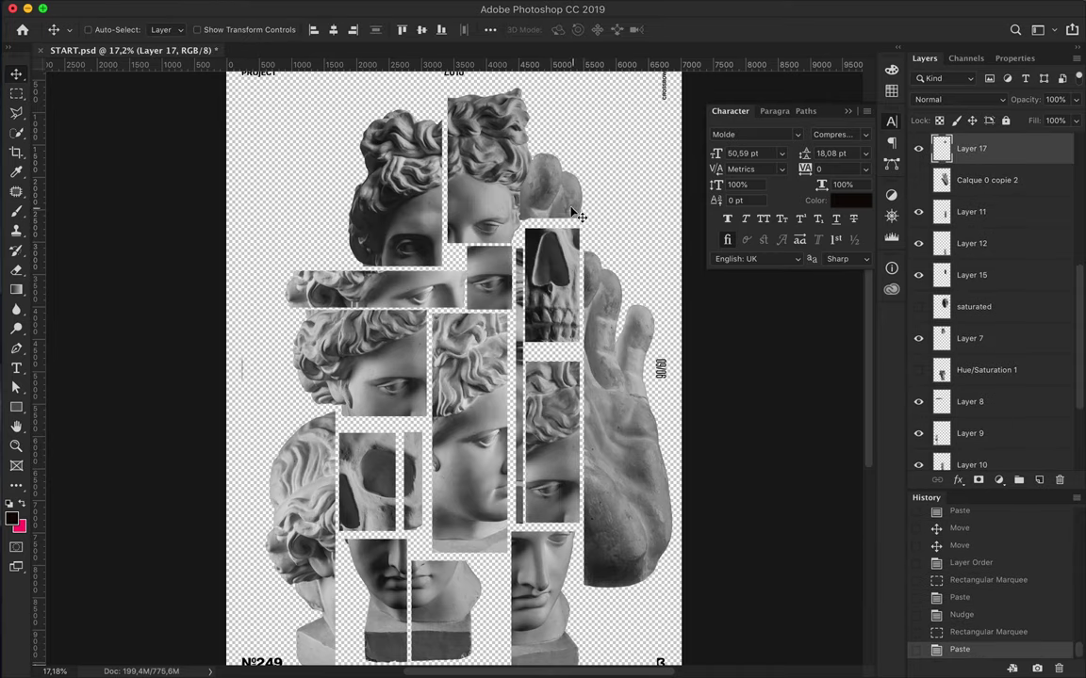
Step: Scale the fingertip piece down to 97% and move the left collage pieces up slightly
{"action": "key", "text": "ctrl+t"}
{"action": "left_click_drag", "start_coordinate": [609, 162], "coordinate": [597, 165]}
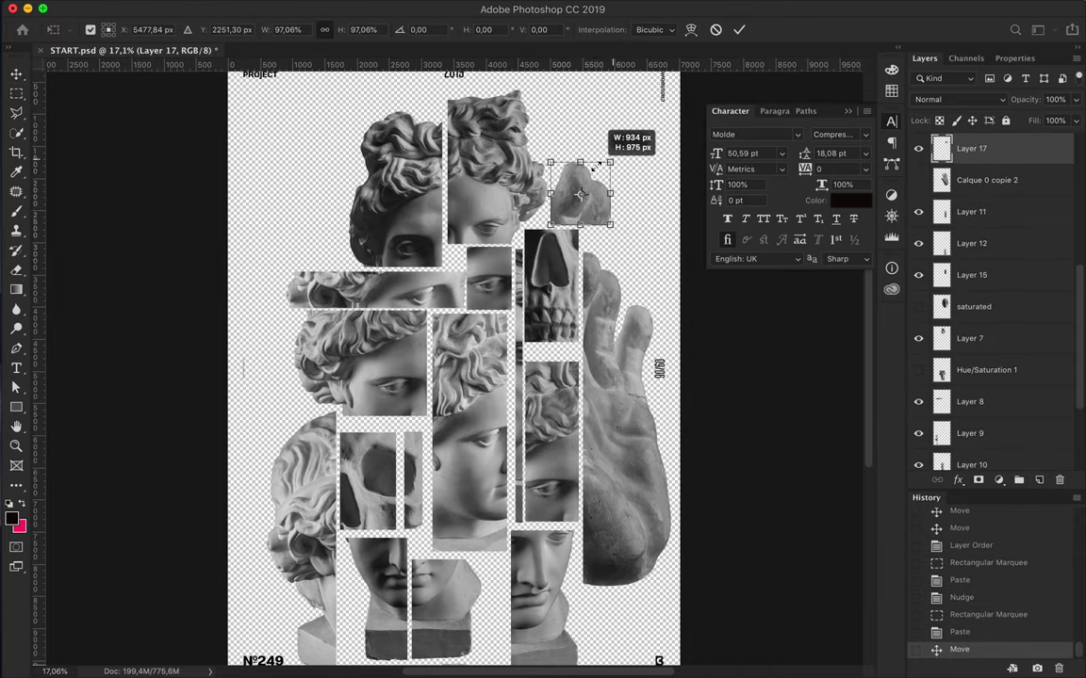
{"action": "key", "text": "Return"}
{"action": "key", "text": "ctrl+minus"}
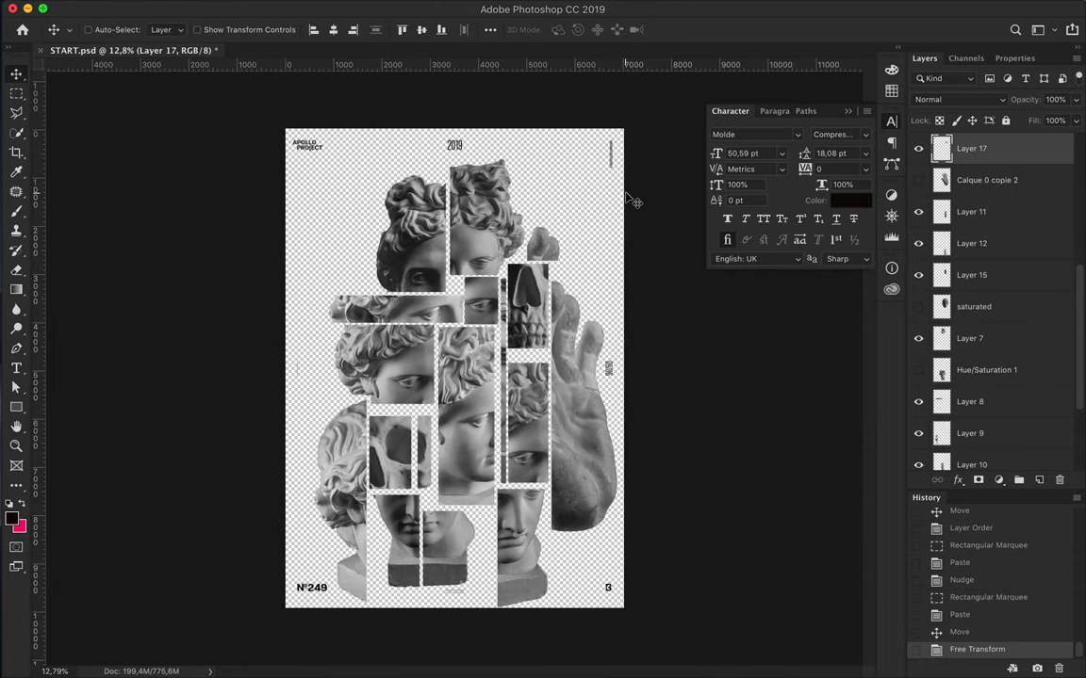
{"action": "left_click_drag", "start_coordinate": [542, 454], "coordinate": [539, 443]}
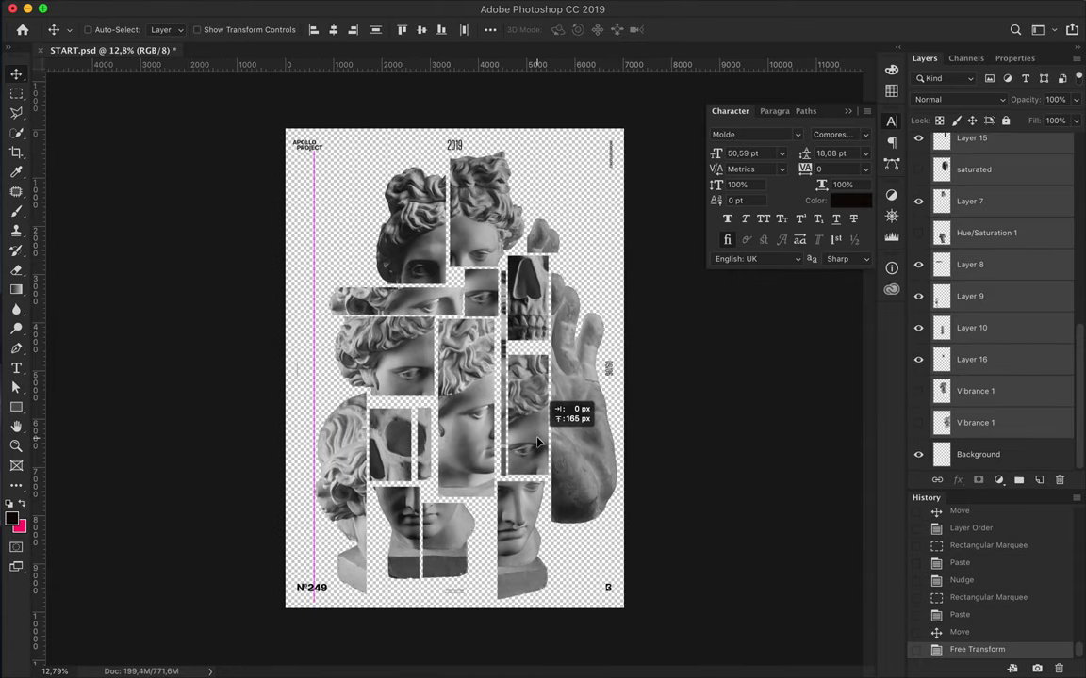
Step: Trim the top off the lower face strip and move it up slightly
{"action": "left_click", "coordinate": [530, 509], "text": "ctrl"}
{"action": "key", "text": "m"}
{"action": "left_click_drag", "start_coordinate": [556, 513], "coordinate": [492, 468]}
{"action": "key", "text": "Delete"}
{"action": "key", "text": "ctrl+d"}
{"action": "key", "text": "v"}
{"action": "left_click_drag", "start_coordinate": [521, 539], "coordinate": [524, 511]}
Step: Move the left bust piece down slightly and nudge the left-middle head strip up
{"action": "left_click", "coordinate": [340, 490], "text": "ctrl"}
{"action": "left_click_drag", "start_coordinate": [339, 490], "coordinate": [337, 496]}
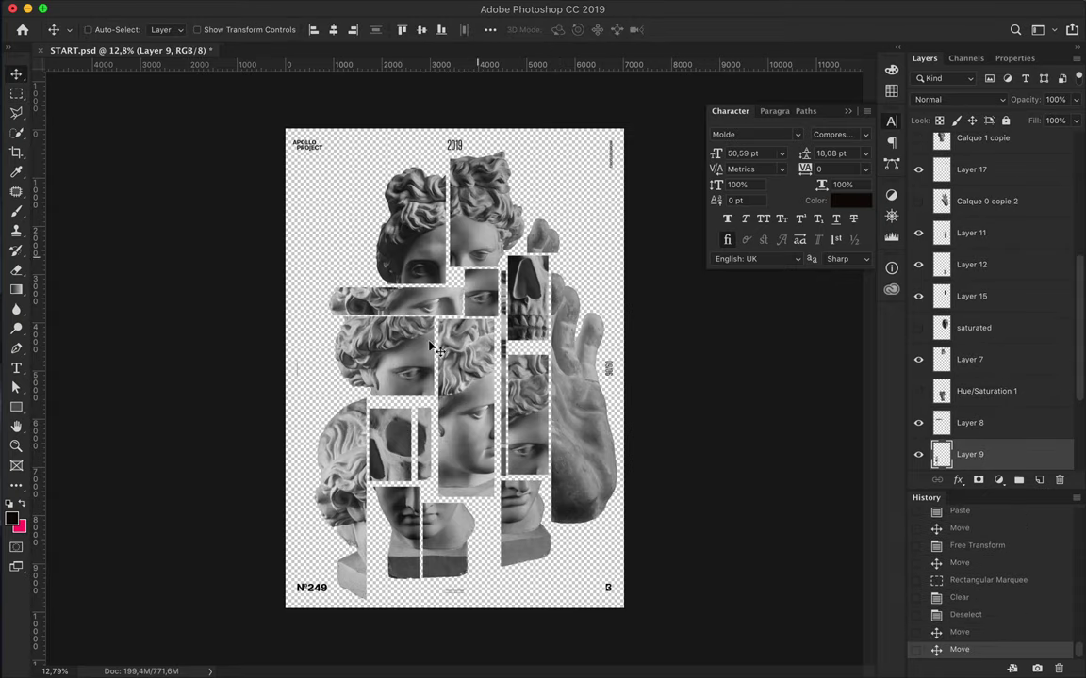
{"action": "left_click", "coordinate": [366, 318], "text": "ctrl"}
{"action": "key", "text": "Up"}
{"action": "scroll", "coordinate": [407, 356], "scroll_direction": "up", "scroll_amount": 5}
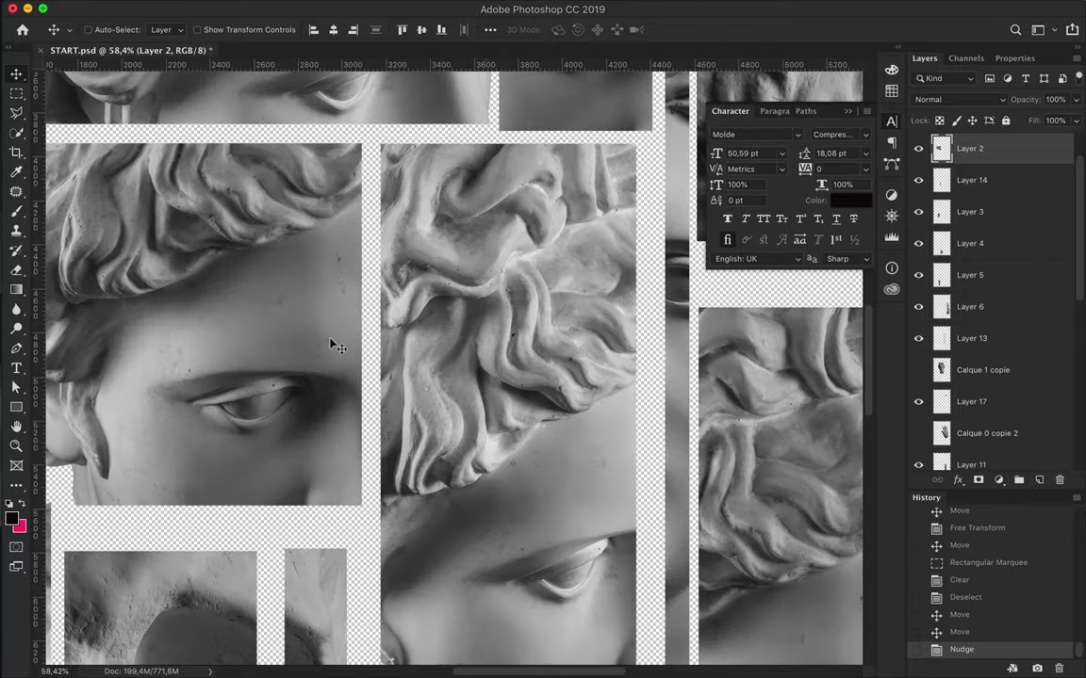
{"action": "scroll", "coordinate": [365, 346], "scroll_direction": "down", "scroll_amount": 4}
Step: Nudge the eye strip into place and zoom to fit the whole poster
{"action": "left_click", "coordinate": [437, 238], "text": "ctrl"}
{"action": "key", "text": "Up"}
{"action": "mouse_move", "coordinate": [436, 238]}
{"action": "left_mouse_down"}
{"action": "mouse_move", "coordinate": [413, 238]}
{"action": "mouse_move", "coordinate": [436, 235]}
{"action": "left_mouse_up"}
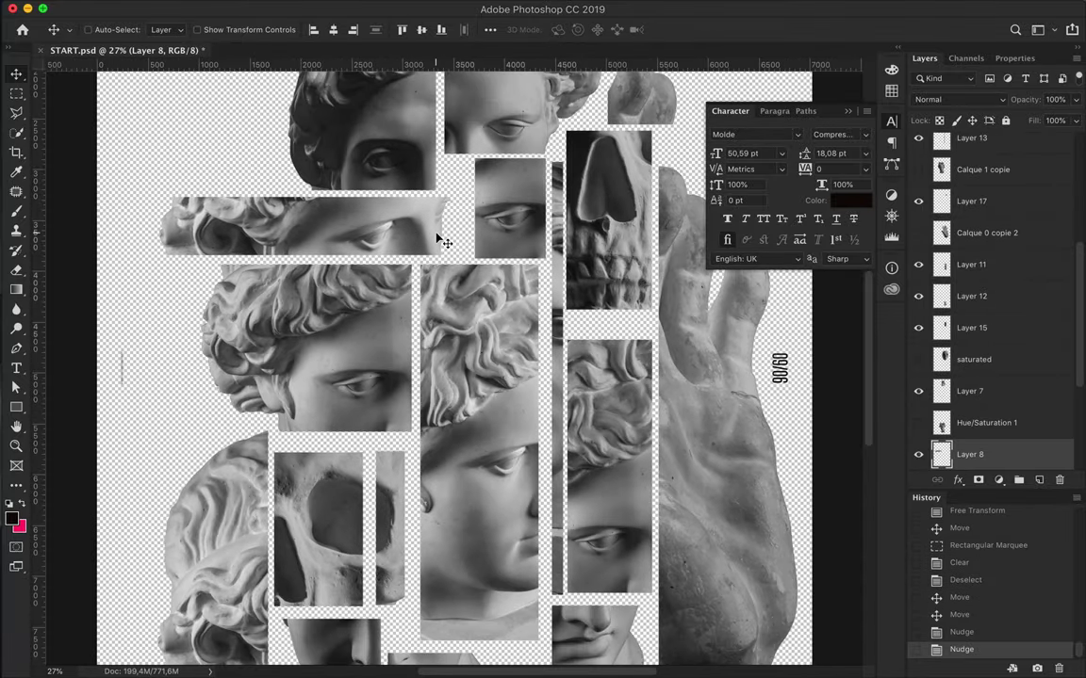
{"action": "key", "text": "ctrl+0"}
{"action": "key", "text": "alt+Up"}
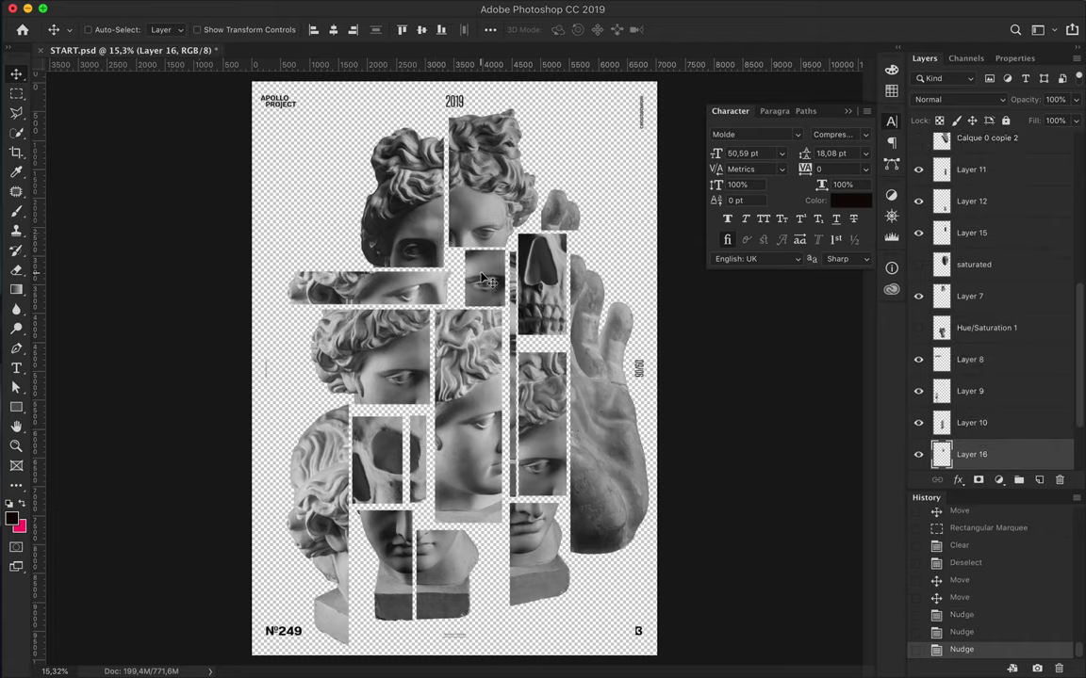
Step: Select all artwork layers and shift the whole collage slightly left and up
{"action": "key", "text": "ctrl+alt+a"}
{"action": "scroll", "coordinate": [980, 377], "scroll_direction": "down", "scroll_amount": 5}
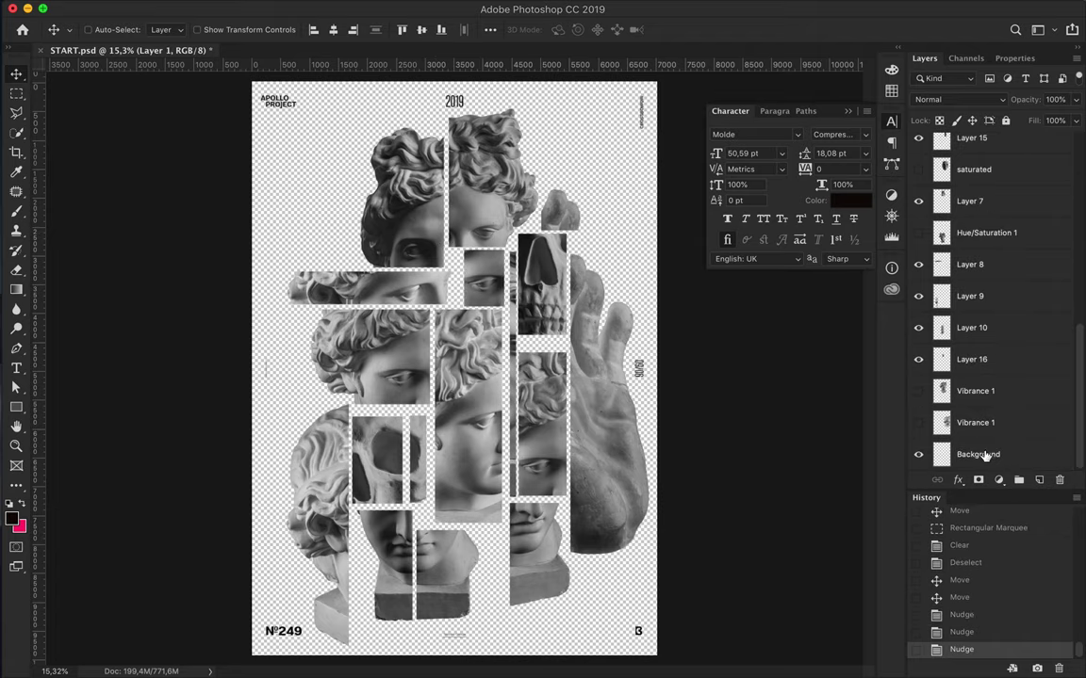
{"action": "left_click_drag", "start_coordinate": [543, 415], "coordinate": [533, 411]}
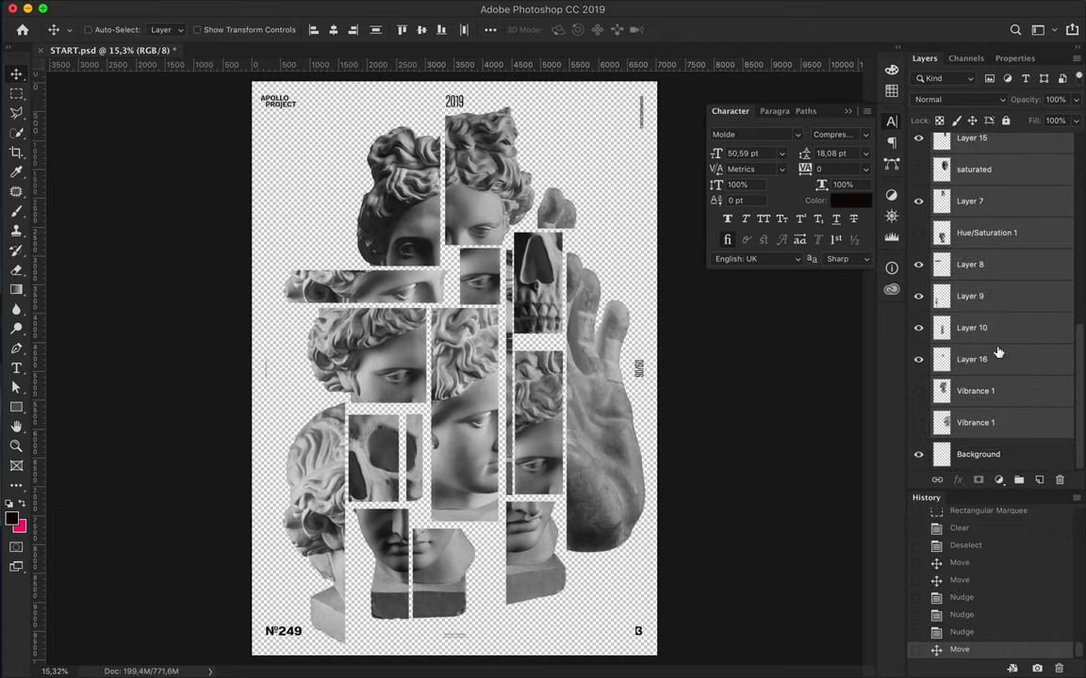
{"action": "left_click", "coordinate": [980, 454]}
Step: Draw a white-filled rectangle covering the entire poster and save START.psd
{"action": "key", "text": "u"}
{"action": "left_click_drag", "start_coordinate": [250, 79], "coordinate": [660, 660]}
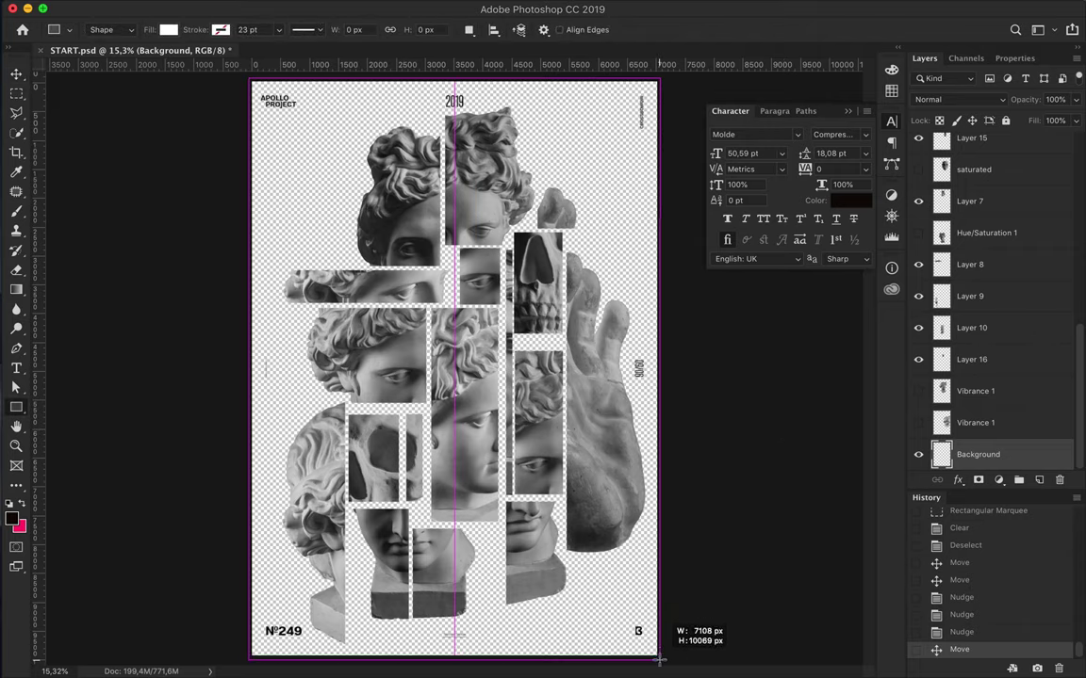
{"action": "left_click", "coordinate": [170, 30]}
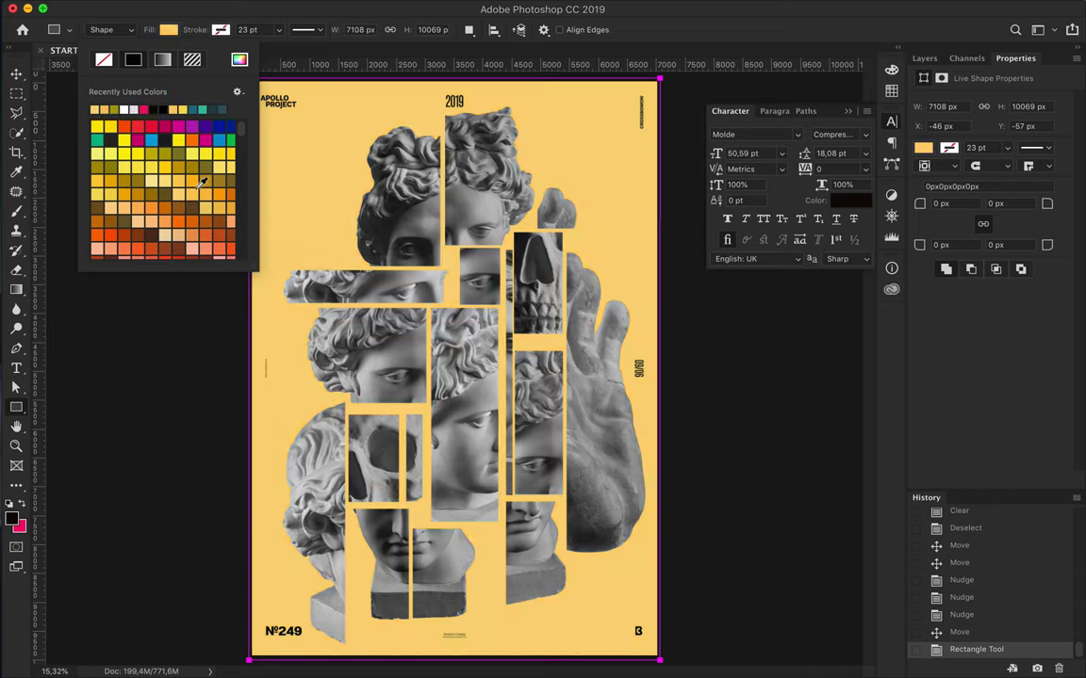
{"action": "scroll", "coordinate": [198, 179], "scroll_direction": "down", "scroll_amount": 5}
{"action": "left_click", "coordinate": [146, 109]}
{"action": "left_click", "coordinate": [143, 110]}
{"action": "left_click", "coordinate": [239, 59]}
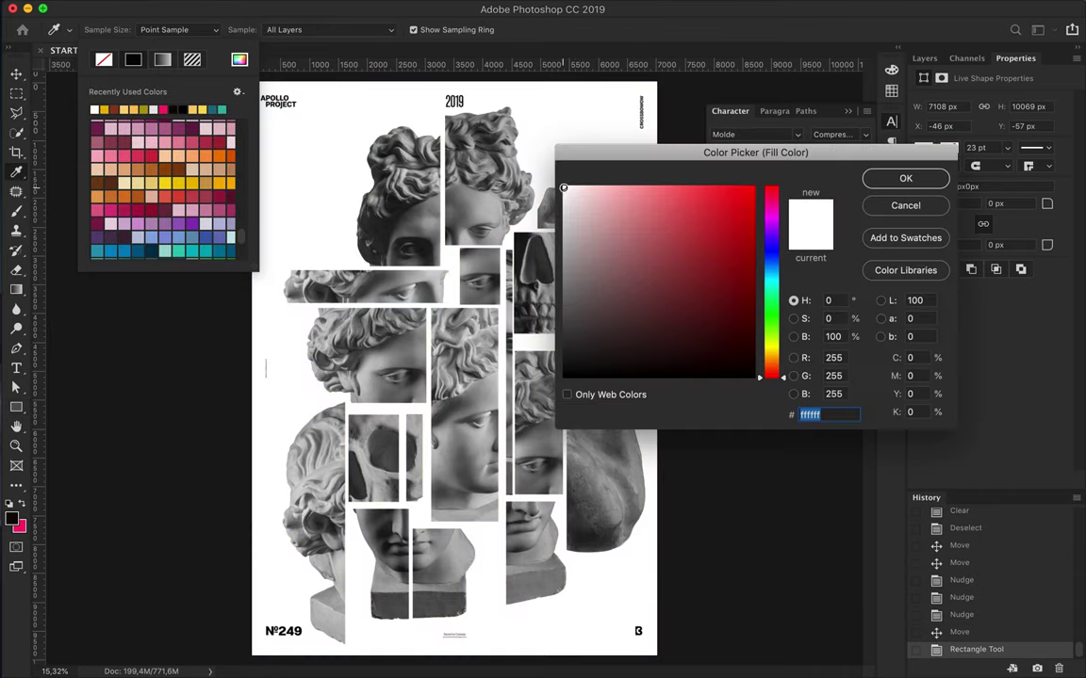
{"action": "left_click", "coordinate": [902, 179]}
{"action": "key", "text": "v"}
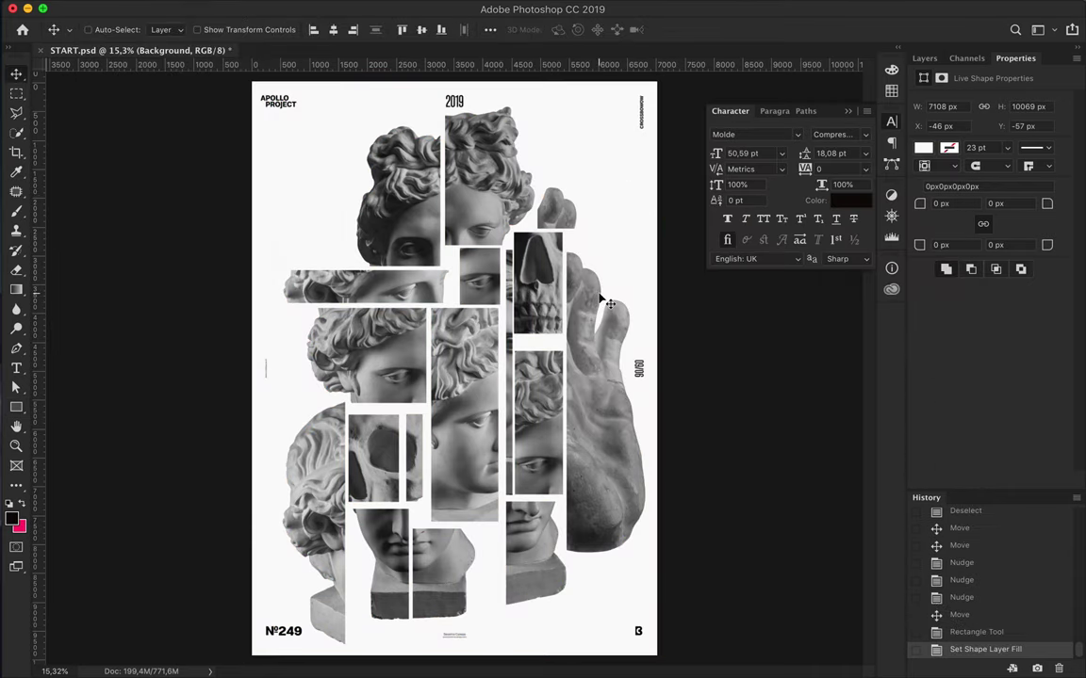
{"action": "key", "text": "ctrl+s"}
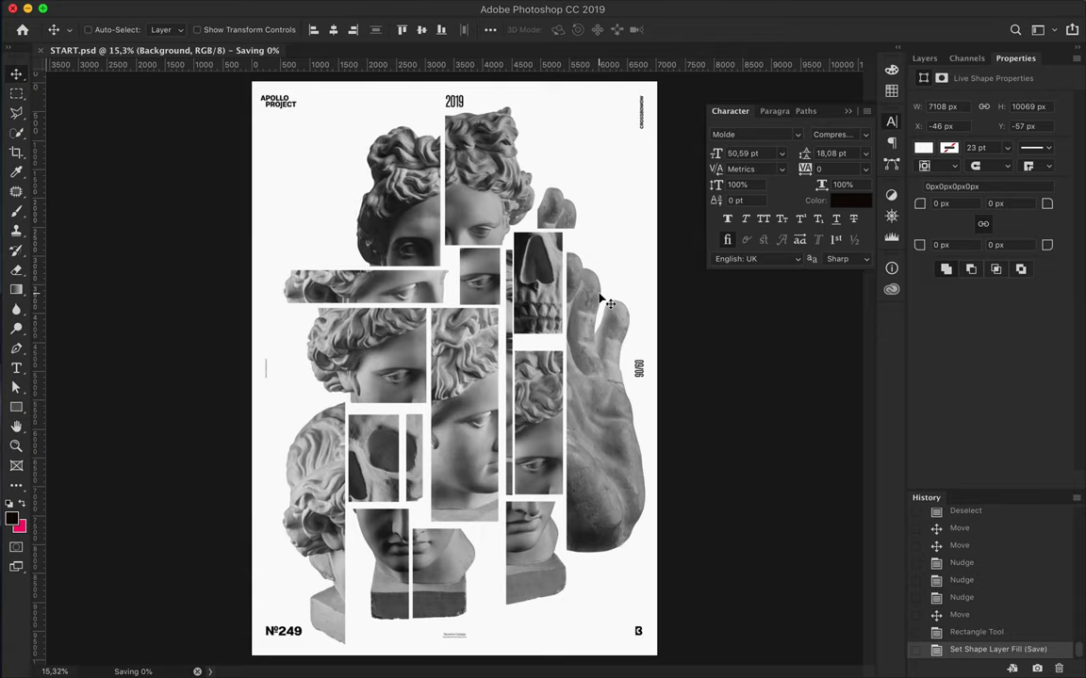
Step: Create a new empty layer from the Layers panel
{"action": "key", "text": "t"}
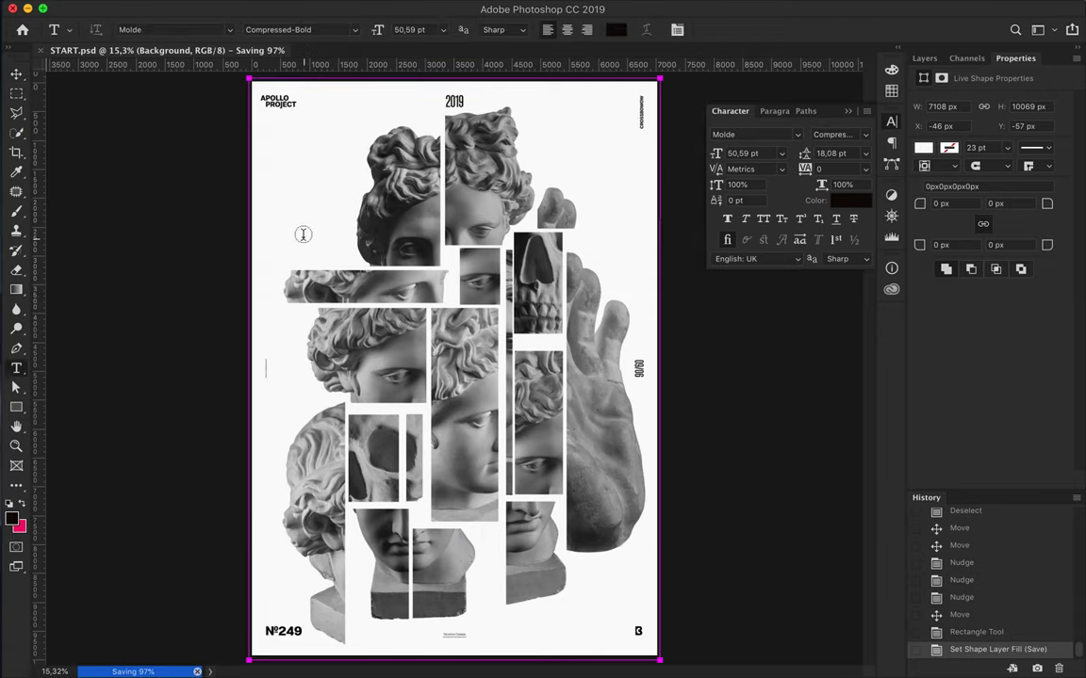
{"action": "left_click", "coordinate": [926, 58]}
{"action": "left_click", "coordinate": [1038, 479]}
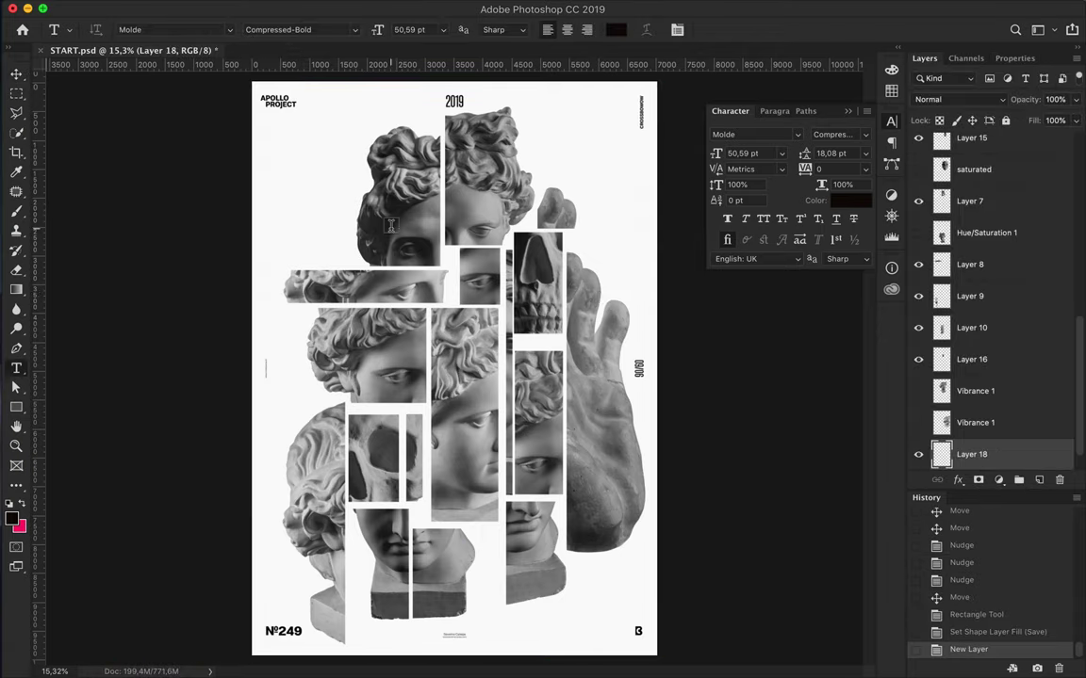
{"action": "key", "text": "v"}
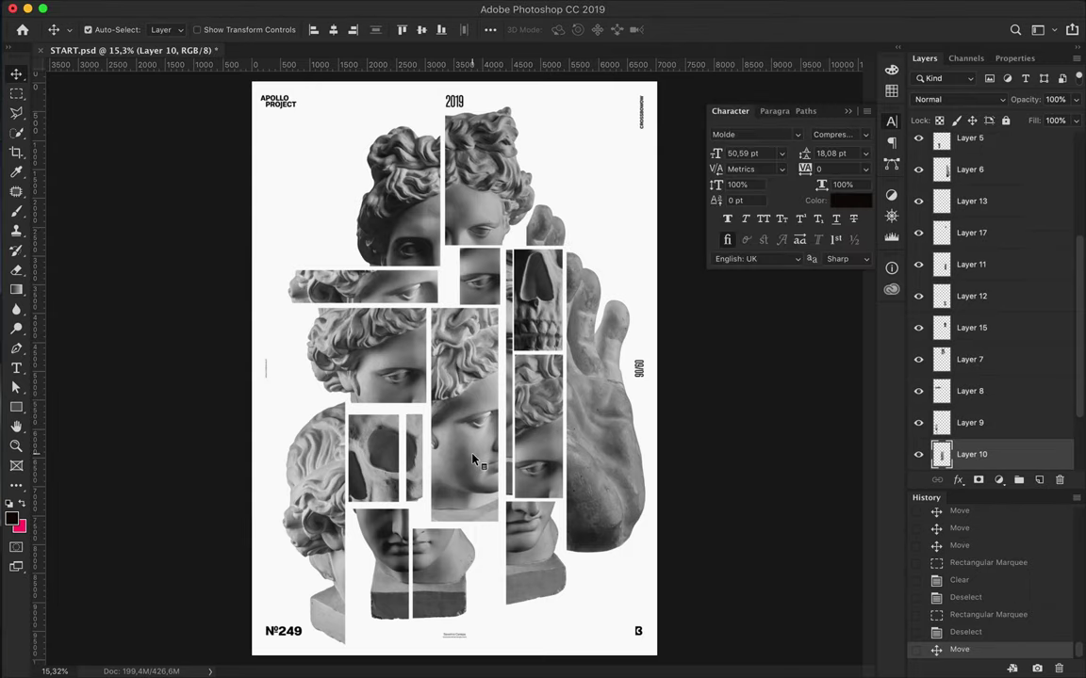
Step: Clear a block from the central face piece and a thin strip through the left head
{"action": "key", "text": "m"}
{"action": "left_click_drag", "start_coordinate": [429, 440], "coordinate": [499, 442]}
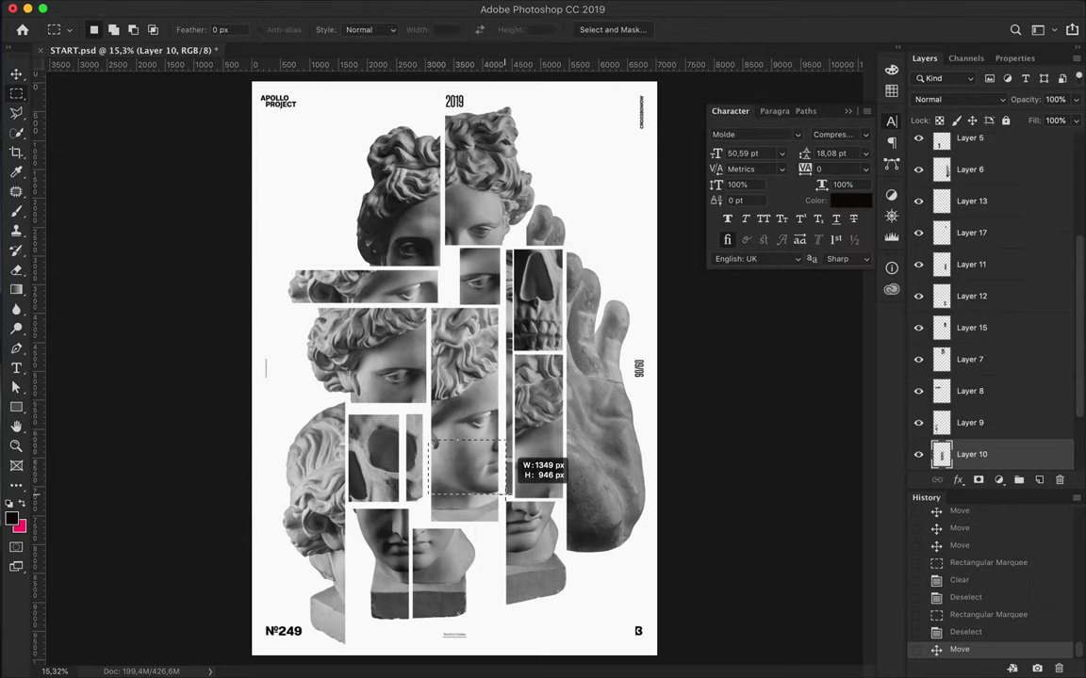
{"action": "left_click_drag", "start_coordinate": [507, 494], "coordinate": [507, 495]}
{"action": "key", "text": "Delete"}
{"action": "left_click", "coordinate": [361, 304], "text": "ctrl"}
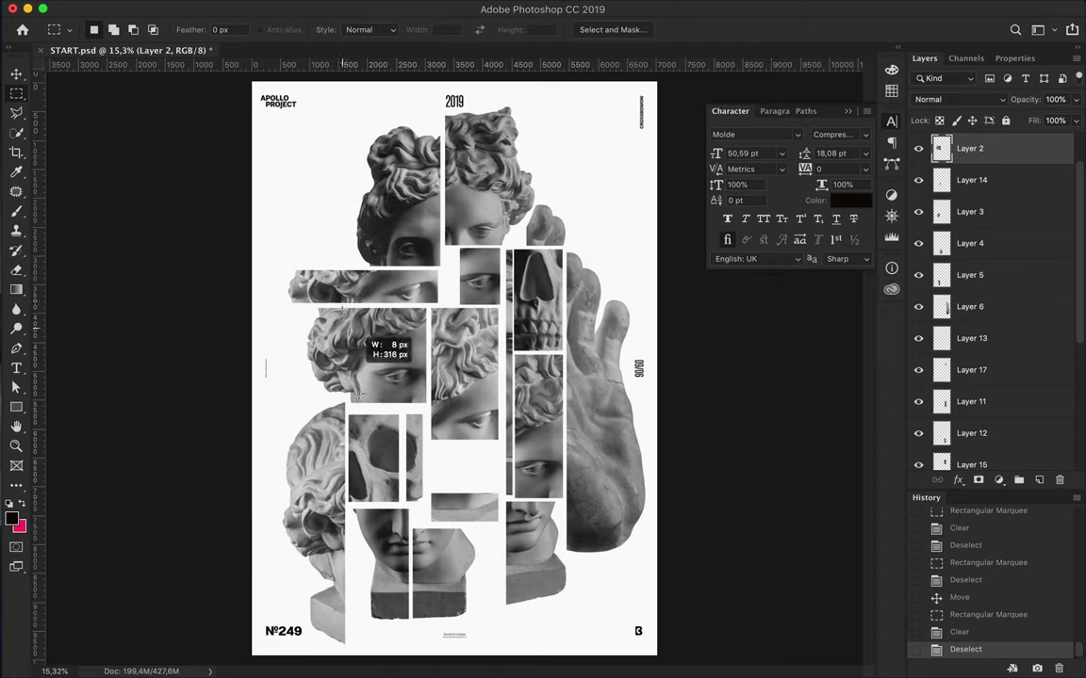
{"action": "left_click_drag", "start_coordinate": [350, 433], "coordinate": [350, 435]}
{"action": "key", "text": "Delete"}
{"action": "key", "text": "ctrl+d"}
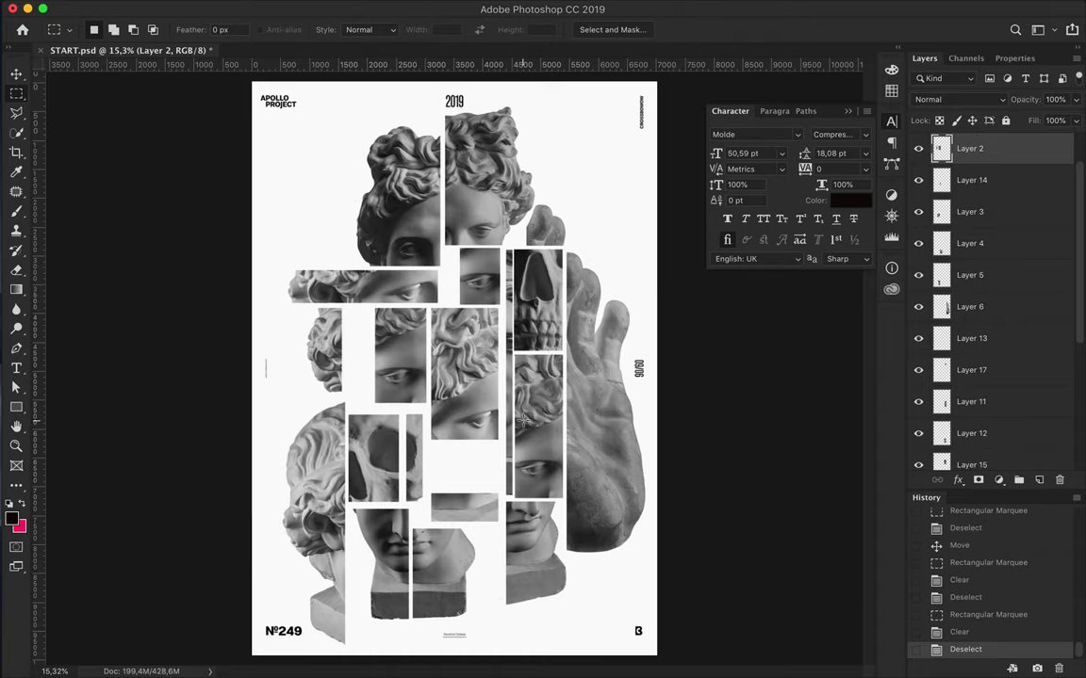
Step: Clear a tall strip from the right face piece and the middle block of the hand
{"action": "left_click", "coordinate": [537, 349], "text": "ctrl"}
{"action": "left_click_drag", "start_coordinate": [538, 513], "coordinate": [555, 511]}
{"action": "key", "text": "Delete"}
{"action": "key", "text": "ctrl+d"}
{"action": "left_click", "coordinate": [565, 358], "text": "ctrl"}
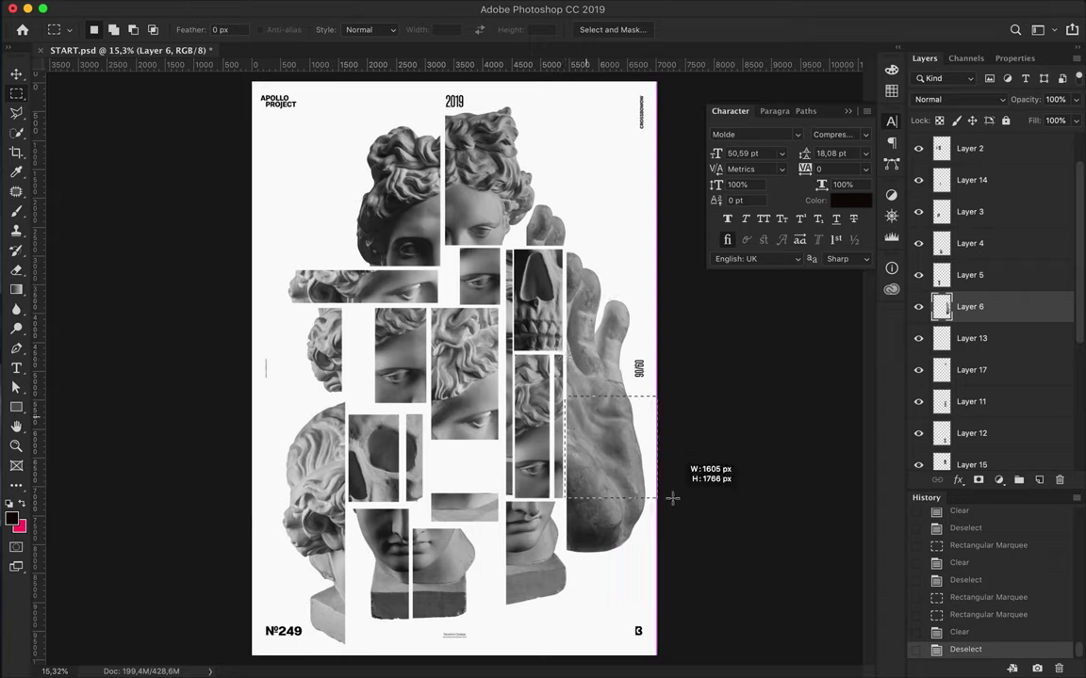
{"action": "left_click_drag", "start_coordinate": [670, 498], "coordinate": [671, 498]}
{"action": "key", "text": "Delete"}
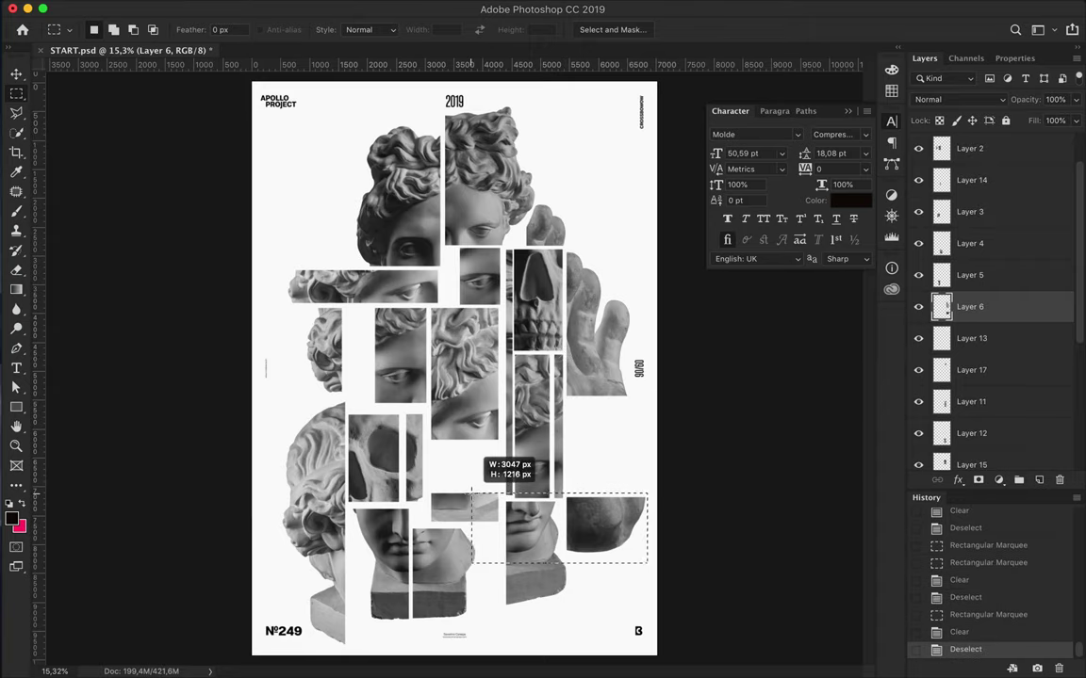
Step: Clear a wide block from the lower-right, right face and hand pieces, plus a left-head section
{"action": "left_click_drag", "start_coordinate": [471, 492], "coordinate": [472, 492]}
{"action": "key", "text": "Delete"}
{"action": "left_click", "coordinate": [528, 453], "text": "ctrl"}
{"action": "key", "text": "Delete"}
{"action": "left_click", "coordinate": [422, 314], "text": "ctrl"}
{"action": "key", "text": "Delete"}
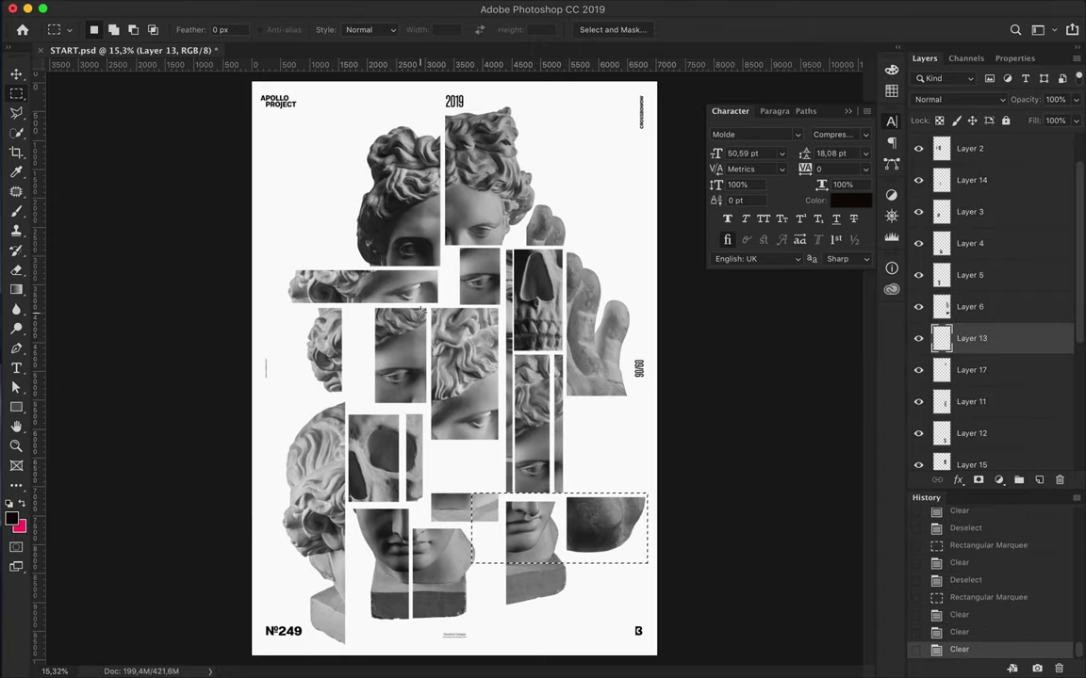
{"action": "left_click", "coordinate": [394, 303], "text": "ctrl"}
{"action": "left_click_drag", "start_coordinate": [432, 302], "coordinate": [432, 302]}
{"action": "key", "text": "Delete"}
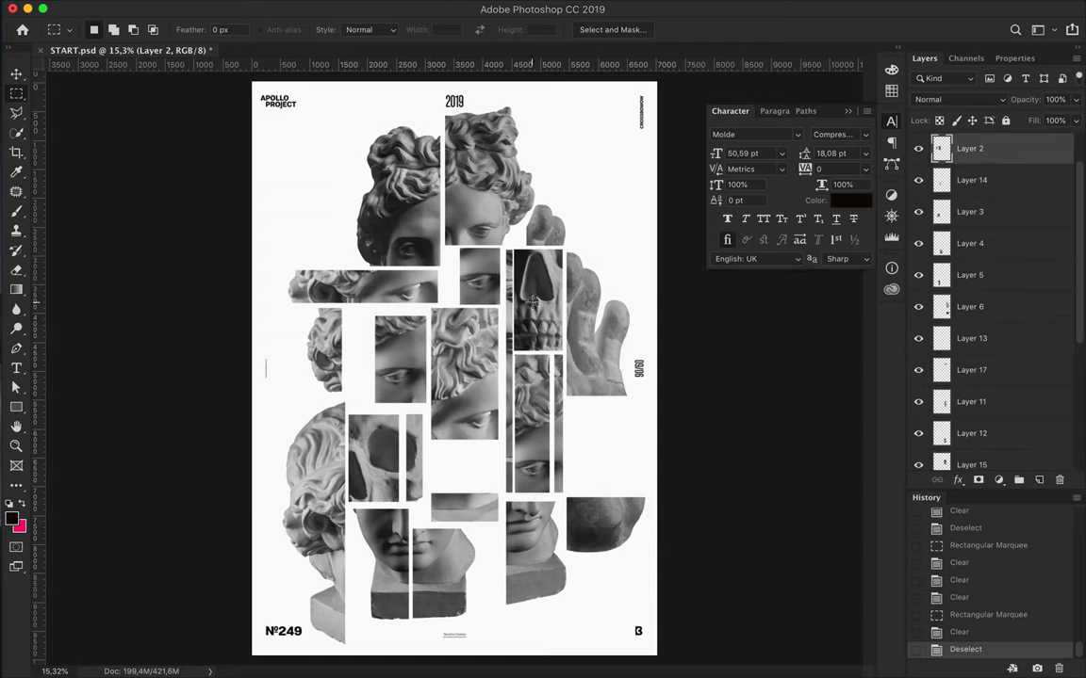
Step: Cut a thin strip from the skull, paste it as its own layer, and shift it left
{"action": "left_click", "coordinate": [525, 250], "text": "ctrl"}
{"action": "key", "text": "Delete"}
{"action": "left_click_drag", "start_coordinate": [531, 347], "coordinate": [519, 325]}
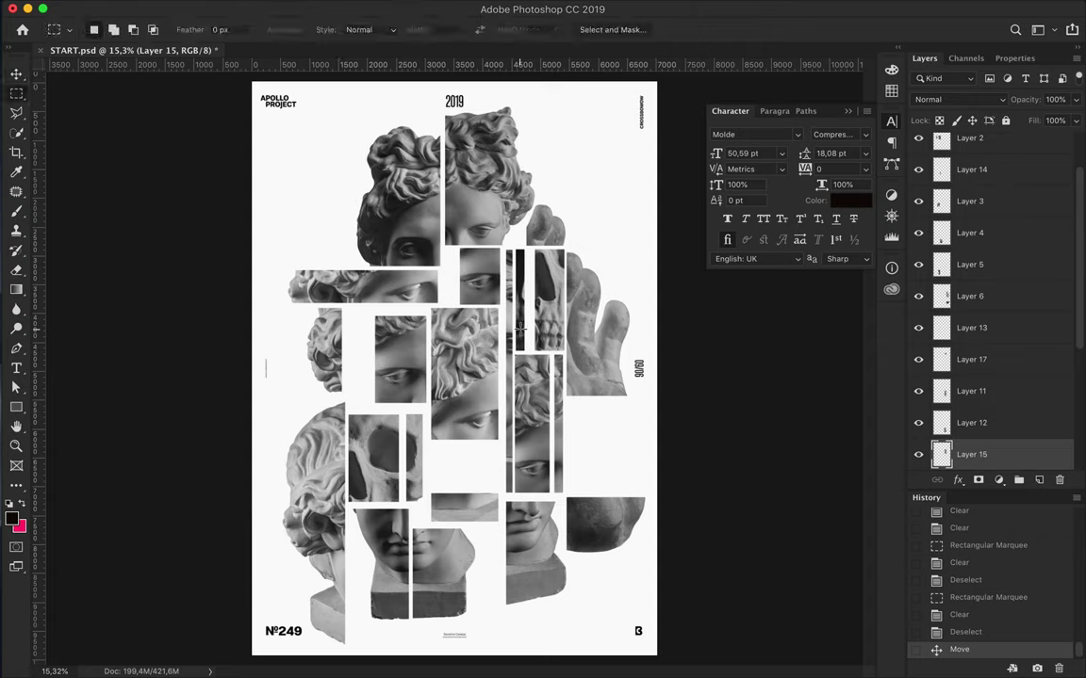
{"action": "left_click_drag", "start_coordinate": [532, 367], "coordinate": [534, 367]}
{"action": "key", "text": "ctrl+x"}
{"action": "key", "text": "ctrl+v"}
{"action": "key", "text": "v"}
{"action": "left_click_drag", "start_coordinate": [550, 317], "coordinate": [527, 316]}
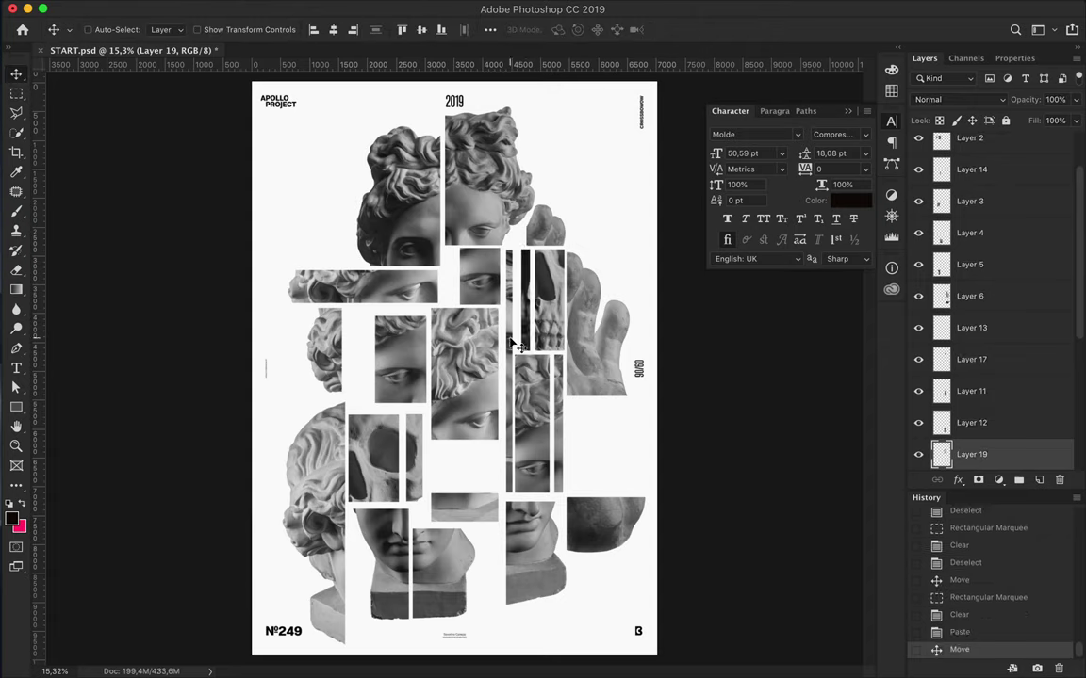
Step: Clear a thin strip from the right face piece
{"action": "key", "text": "m"}
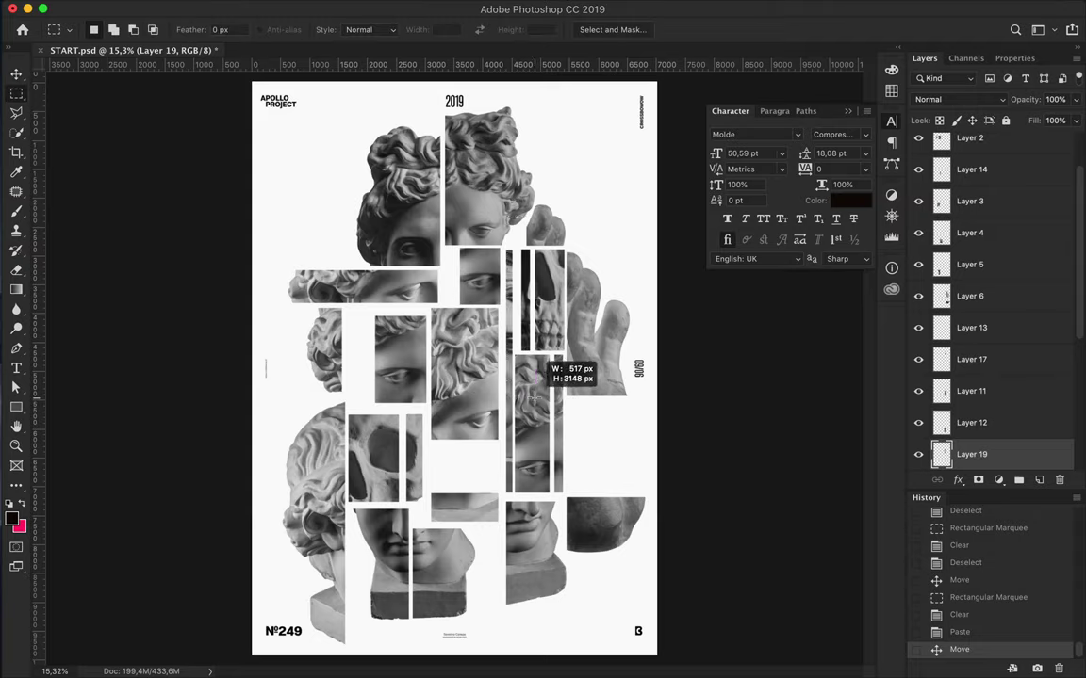
{"action": "left_click_drag", "start_coordinate": [534, 399], "coordinate": [534, 400]}
{"action": "key", "text": "Delete"}
{"action": "key", "text": "ctrl+d"}
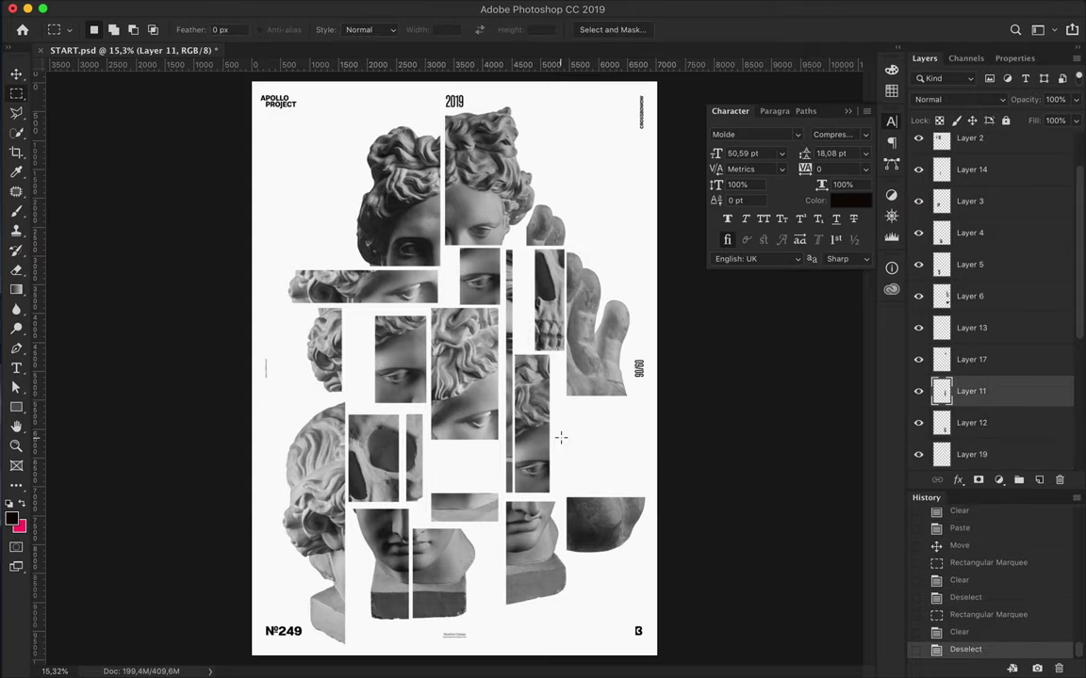